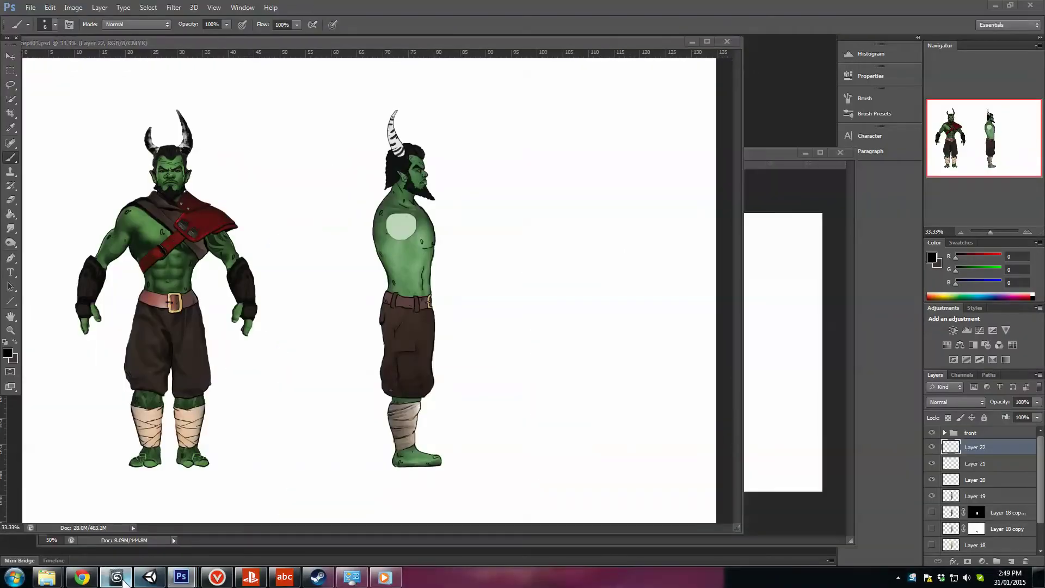
# Switch to 3ds Max and reset the scene to its defaults, discarding the unsaved changes
pyautogui.click(116, 577)
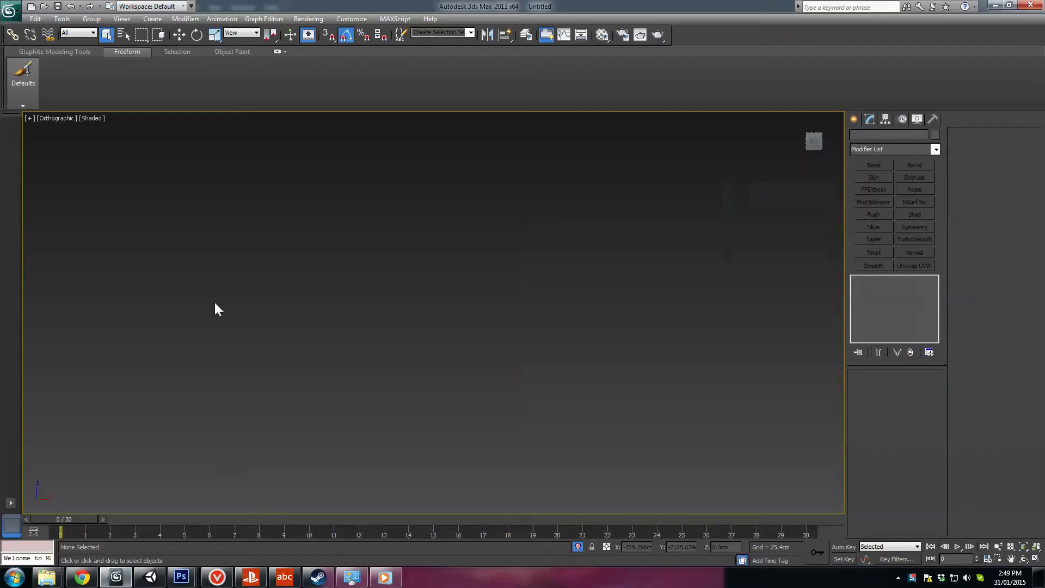
pyautogui.click(10, 9)
pyautogui.click(26, 33)
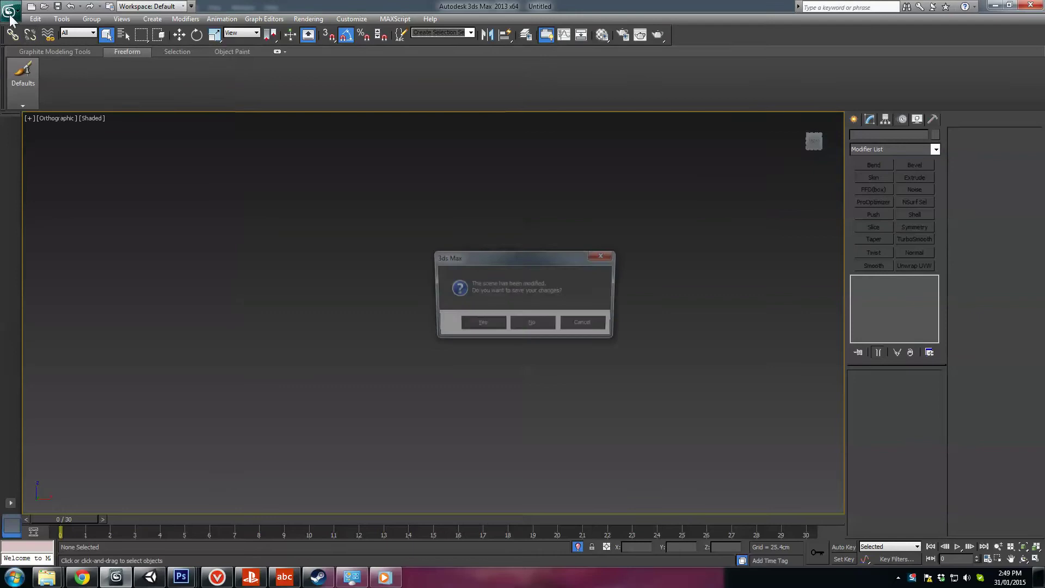
pyautogui.click(538, 323)
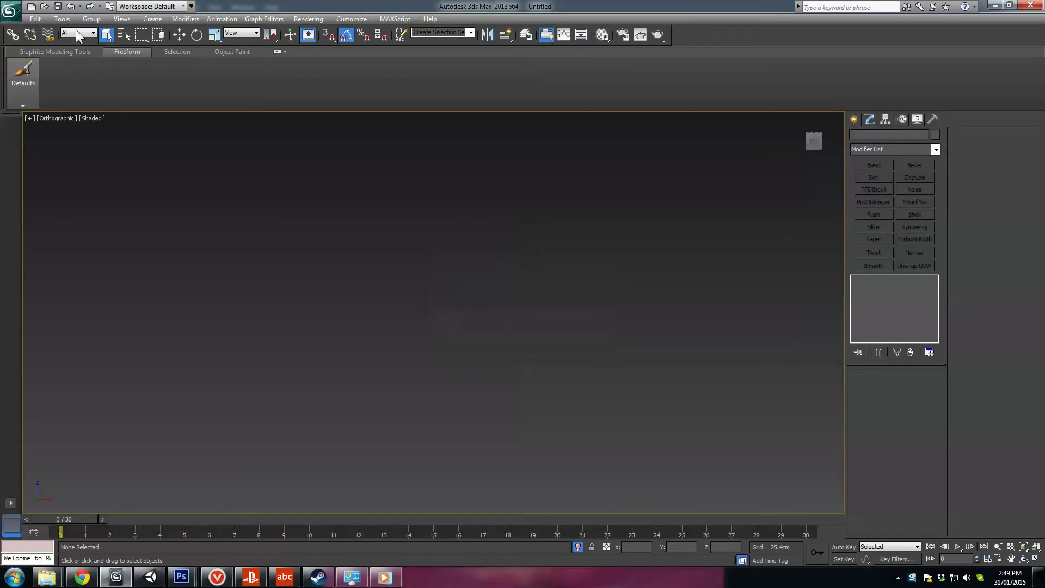
pyautogui.click(14, 18)
pyautogui.click(26, 56)
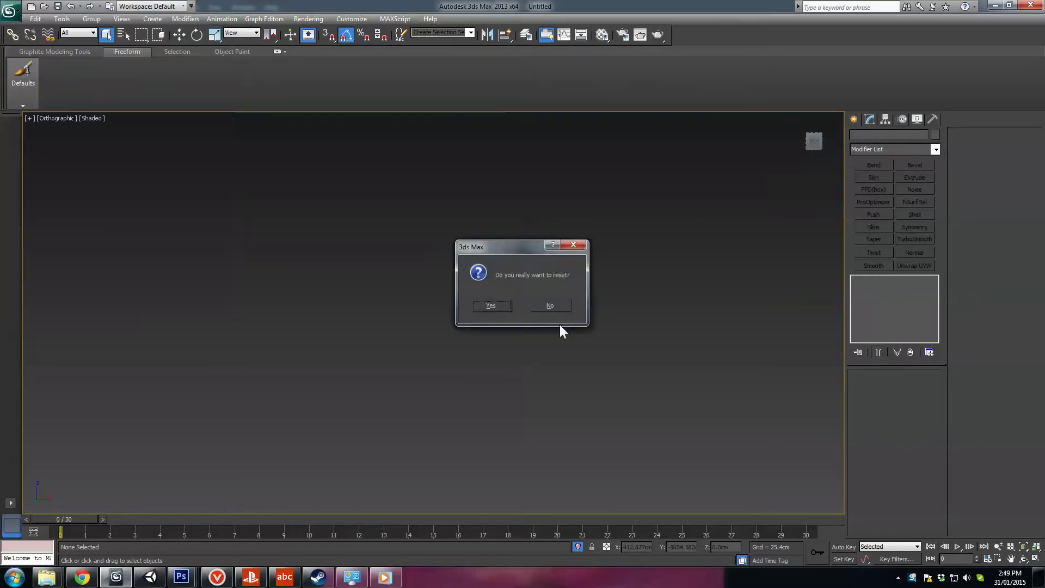
pyautogui.click(501, 307)
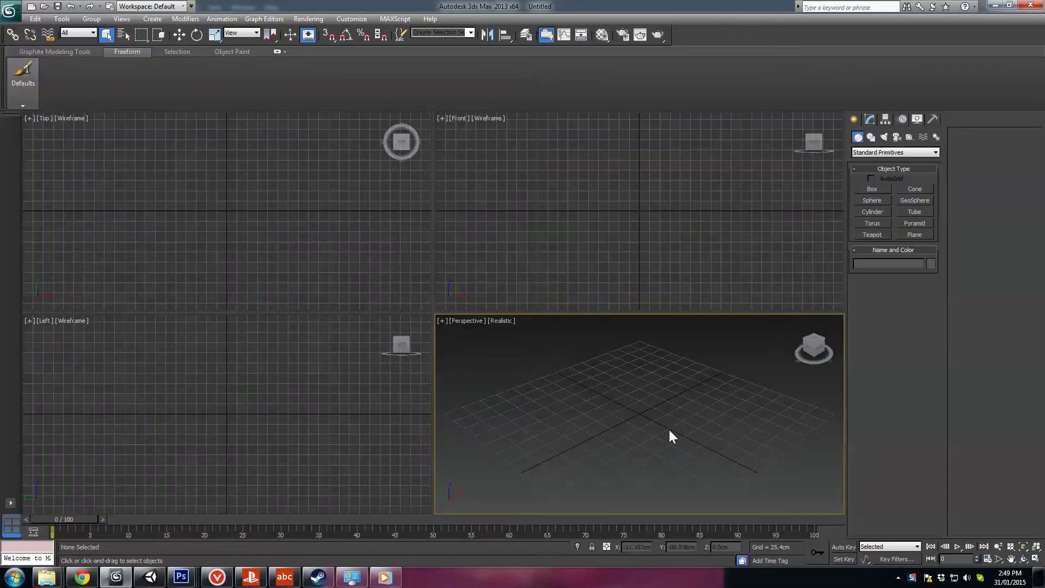
# Maximize the Perspective viewport and set the display unit scale to metric Meters
pyautogui.hotkey('alt', 'w')
pyautogui.moveTo(468, 308); pyautogui.dragTo(533, 339, button='middle')
pyautogui.scroll(-5, 533, 338)
pyautogui.scroll(5, 531, 335)
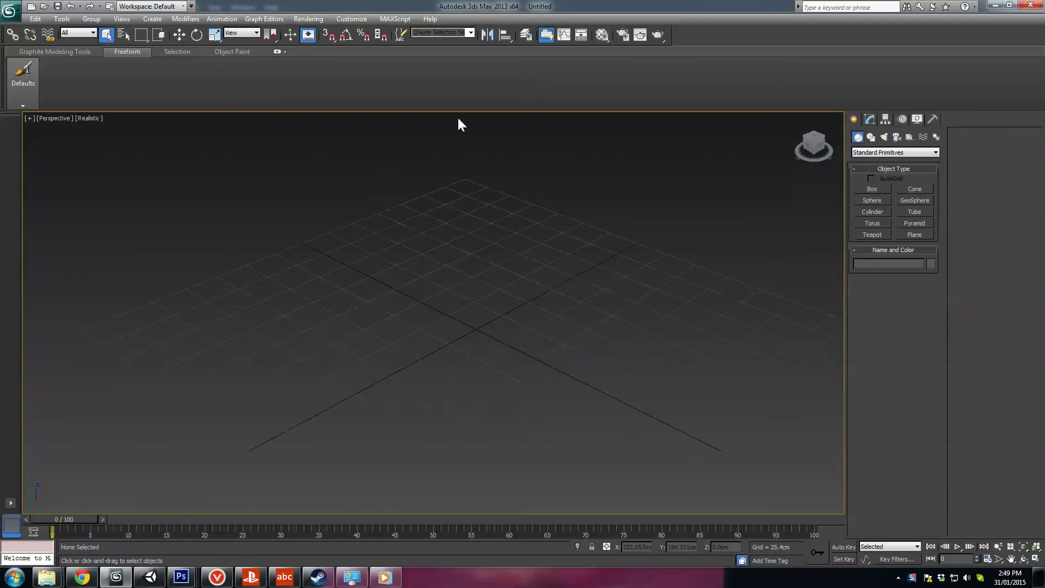
pyautogui.click(308, 19)
pyautogui.moveTo(357, 18)
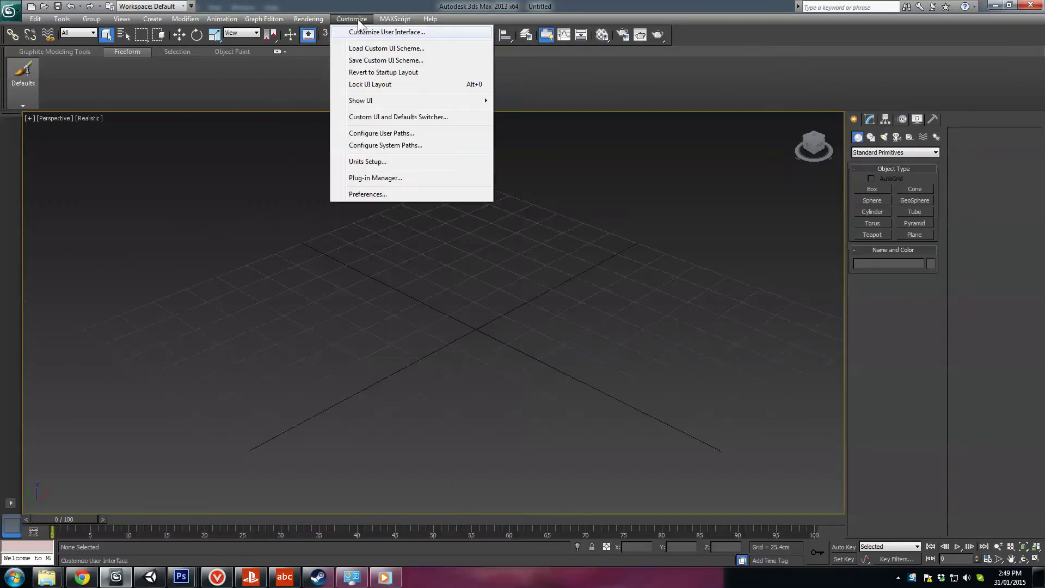
pyautogui.click(373, 162)
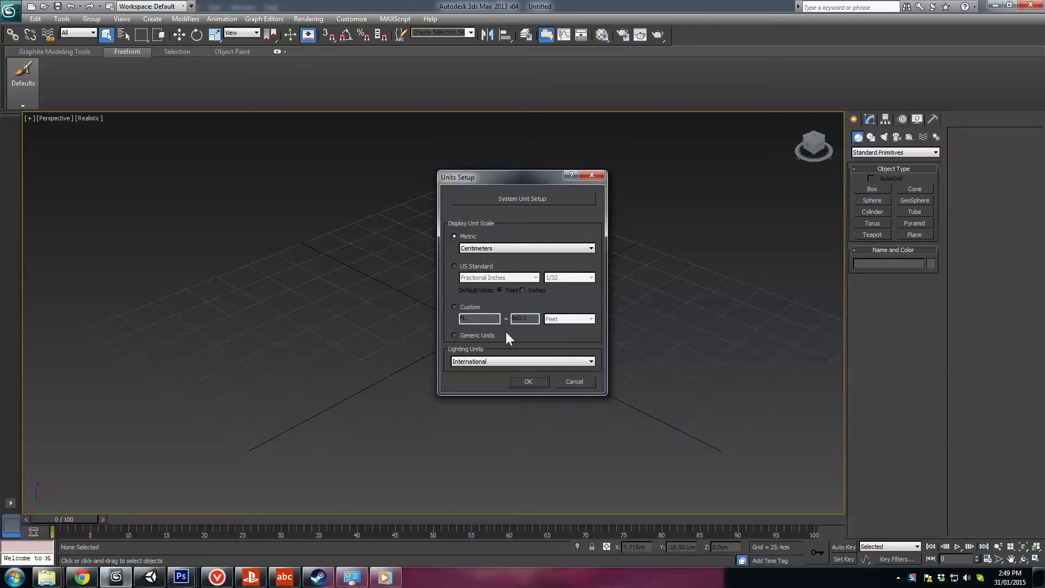
pyautogui.click(474, 249)
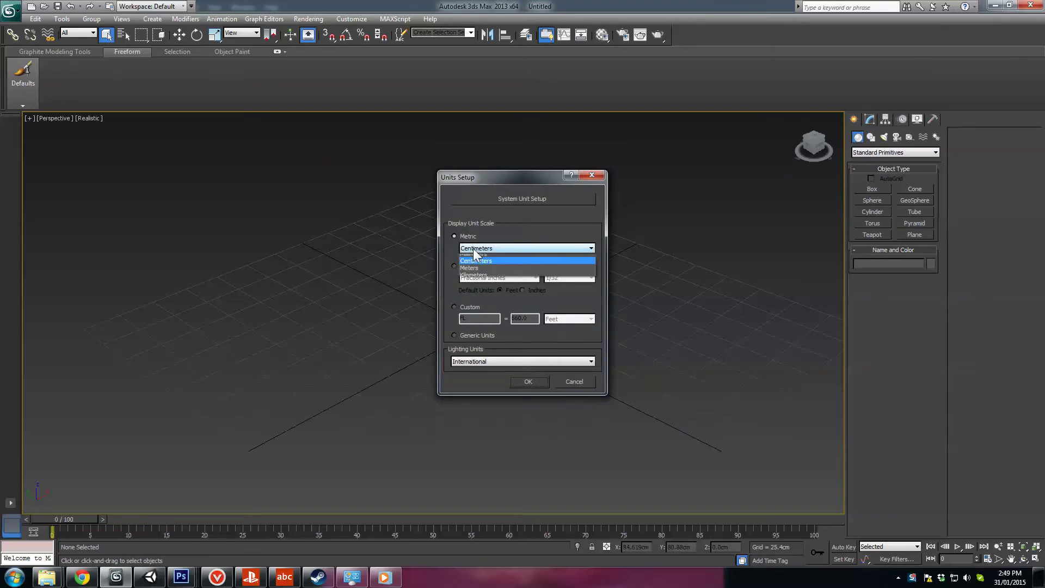
pyautogui.click(477, 273)
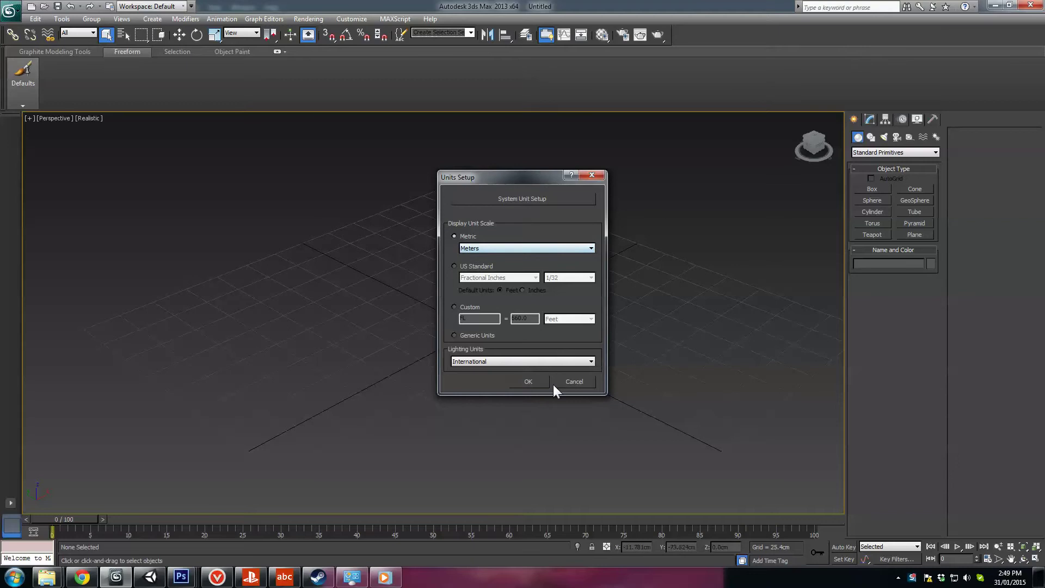
pyautogui.click(528, 381)
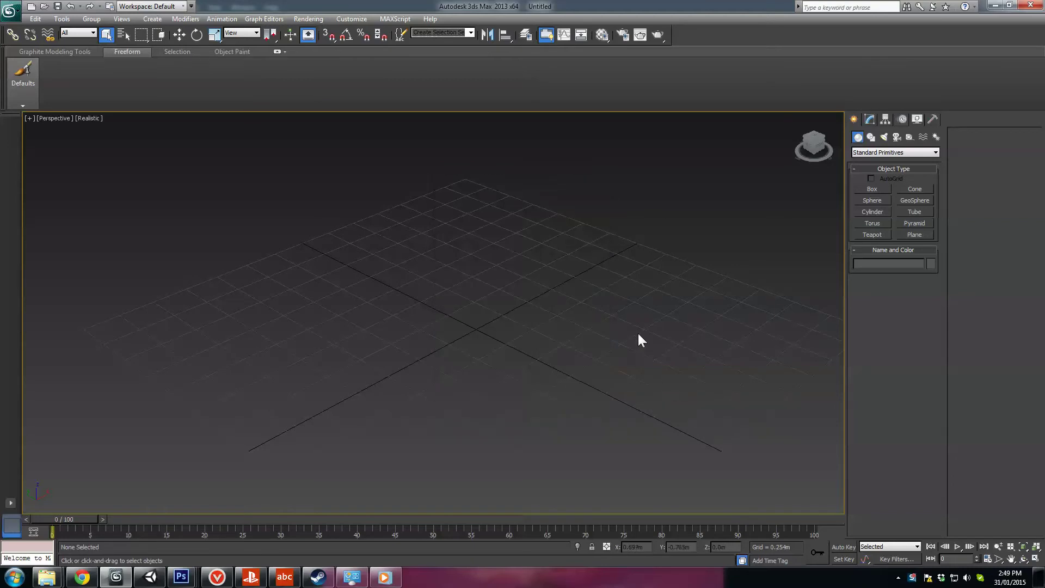
# Create a box with a base of about 0.41 by 0.46 m near the grid origin and set its height to 2 m
pyautogui.click(873, 188)
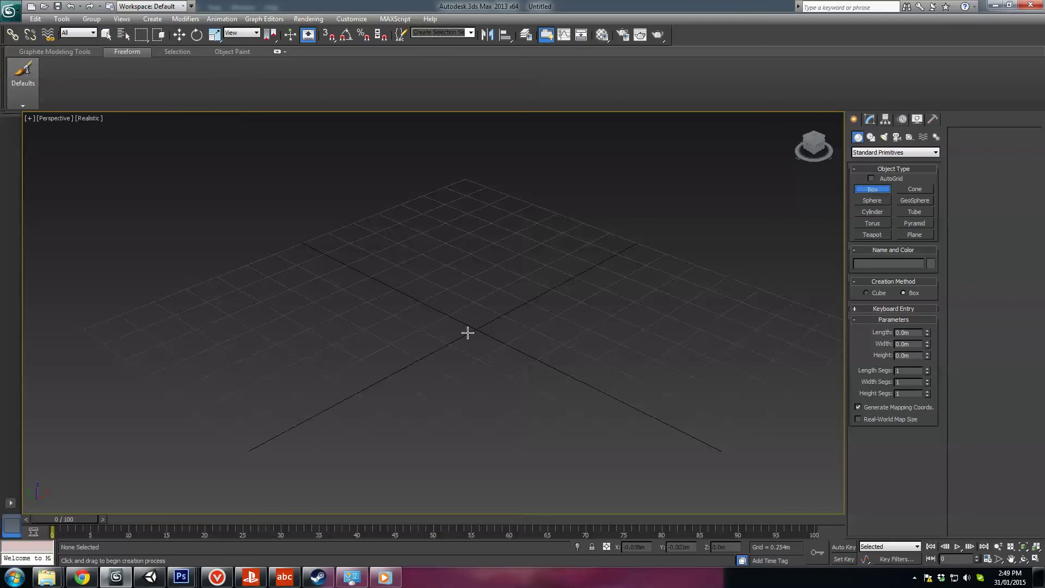
pyautogui.moveTo(475, 330); pyautogui.dragTo(568, 326)
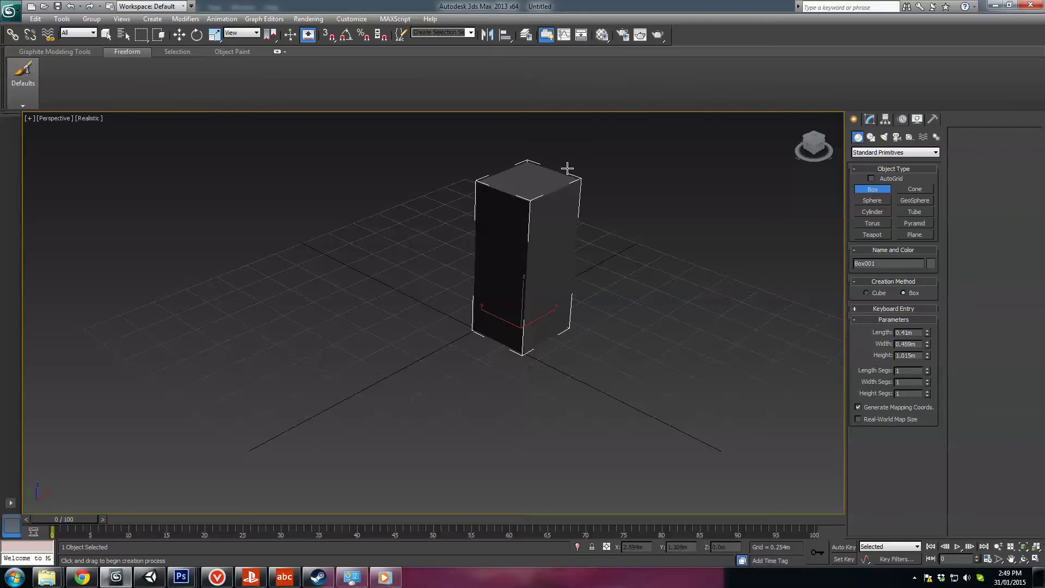
pyautogui.doubleClick(918, 356)
pyautogui.write('2')
pyautogui.press('Return')
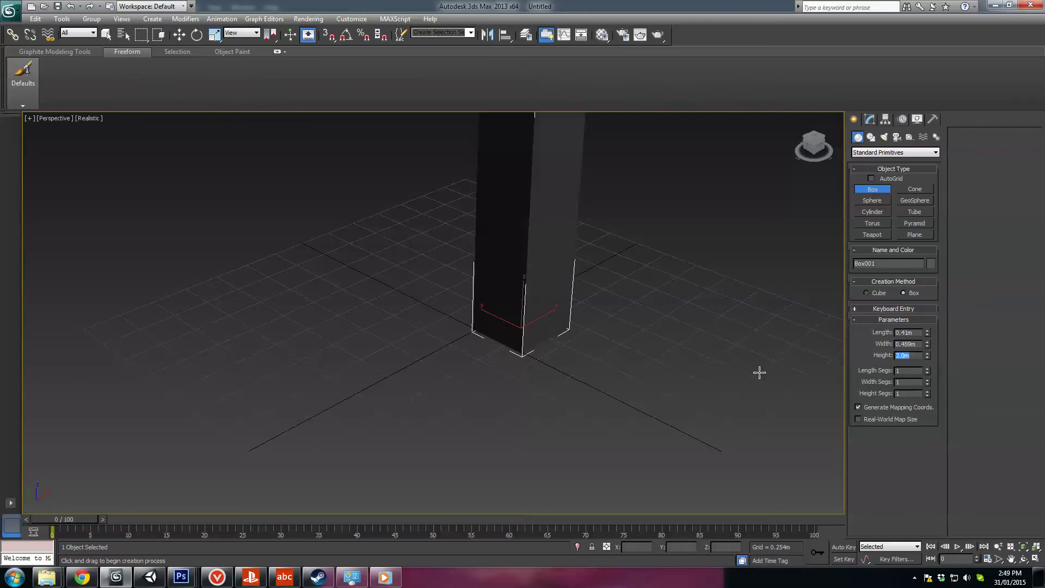
# Move the box along the ground plane closer to the grid origin, to about X 0.067 m, Y -0.004 m
pyautogui.moveTo(759, 373); pyautogui.dragTo(680, 378, button='middle')
pyautogui.scroll(-6, 595, 354)
pyautogui.scroll(5, 600, 331)
pyautogui.keyDown('alt'); pyautogui.moveTo(599, 331); pyautogui.dragTo(610, 378, button='middle'); pyautogui.keyUp('alt')
pyautogui.scroll(3, 577, 362)
pyautogui.scroll(-3, 537, 366)
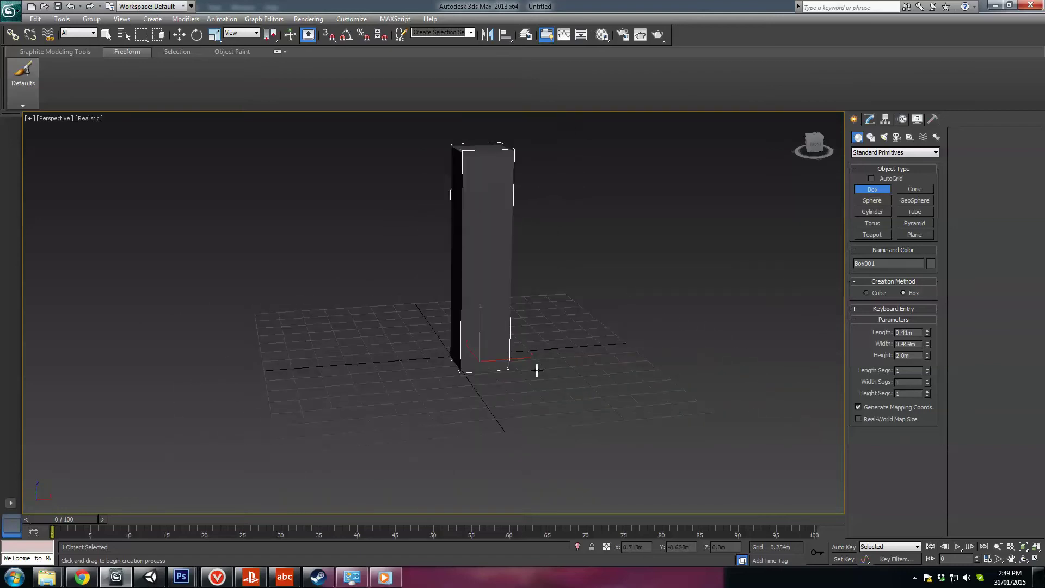
pyautogui.press('w')
pyautogui.moveTo(485, 354); pyautogui.dragTo(465, 351)
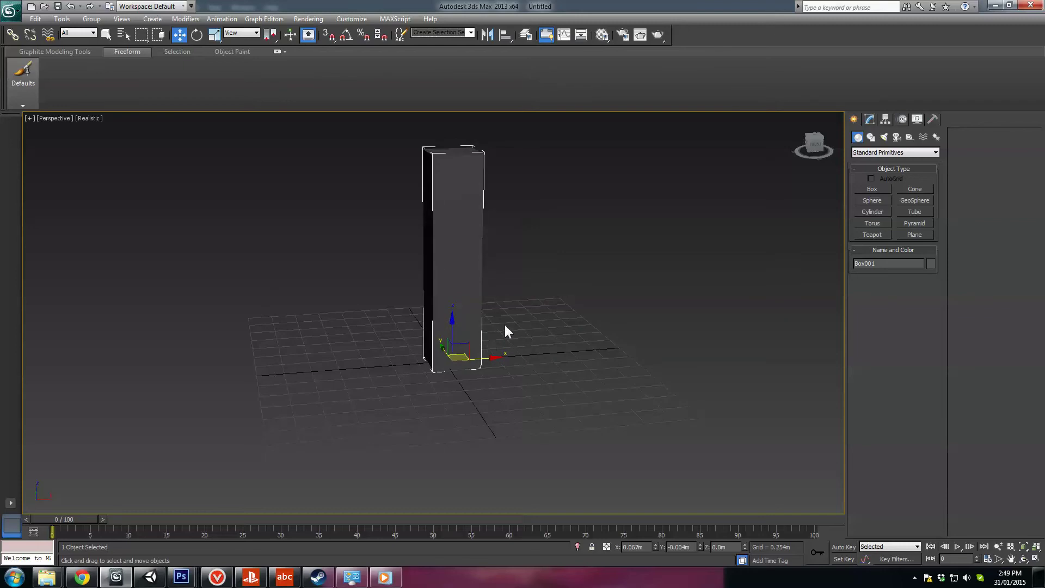
pyautogui.scroll(2, 517, 341)
pyautogui.scroll(-2, 467, 341)
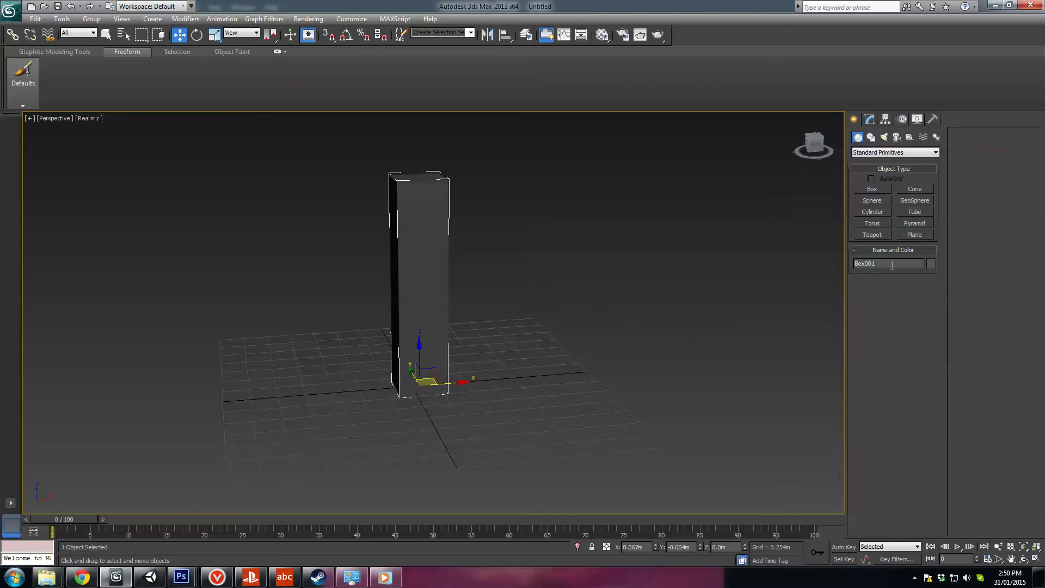
# In the Front view, draw a plane about 2.03 m long and 3.96 m wide beside the box, matching its height
pyautogui.click(913, 235)
pyautogui.press('f')
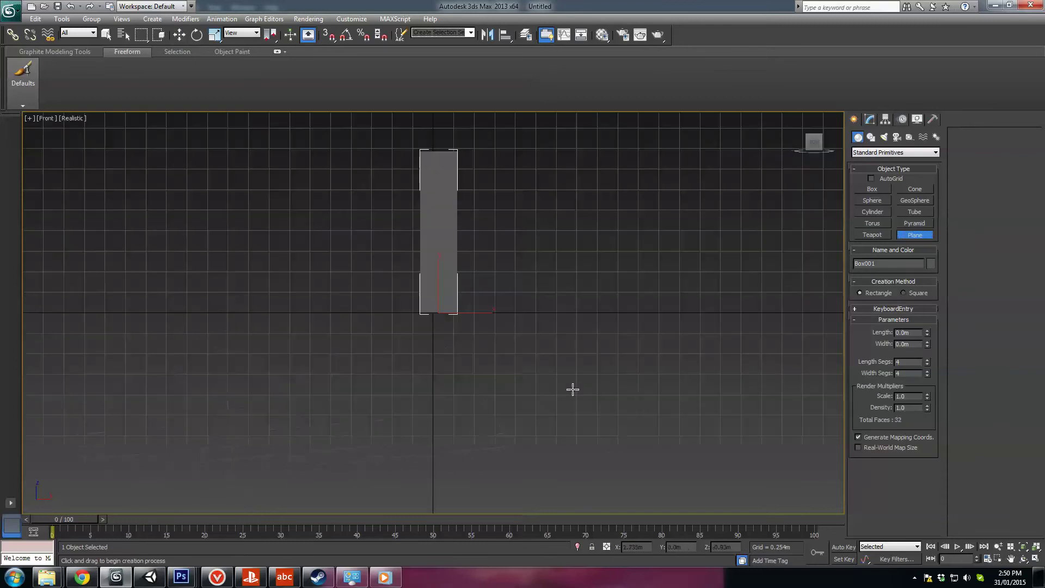
pyautogui.moveTo(626, 310); pyautogui.dragTo(453, 376, button='middle')
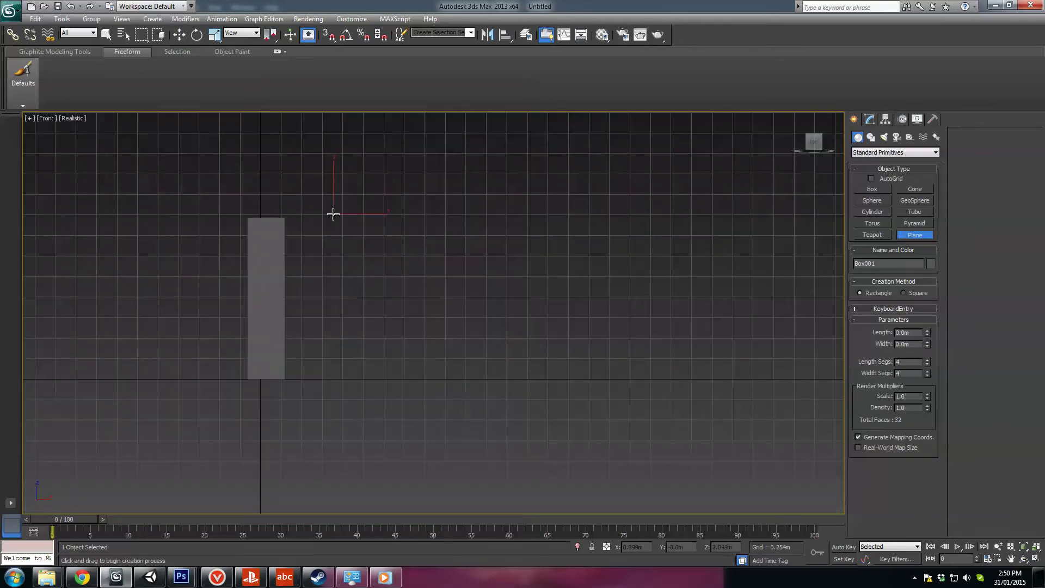
pyautogui.moveTo(330, 213); pyautogui.dragTo(656, 379)
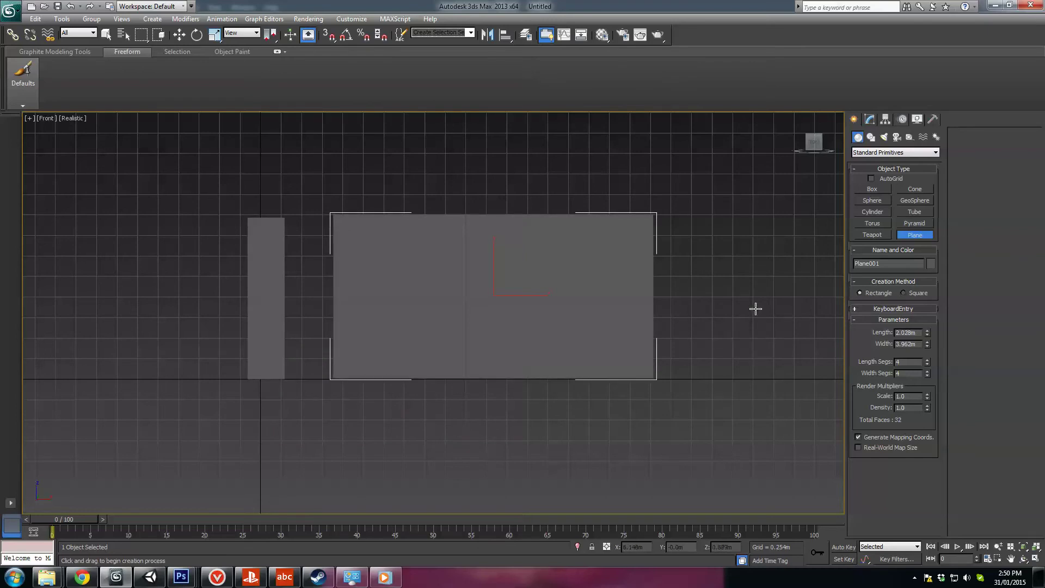
# Assign the first Material Editor material to the plane and name it CharacterRef
pyautogui.moveTo(671, 319); pyautogui.dragTo(631, 310, button='middle')
pyautogui.press('m')
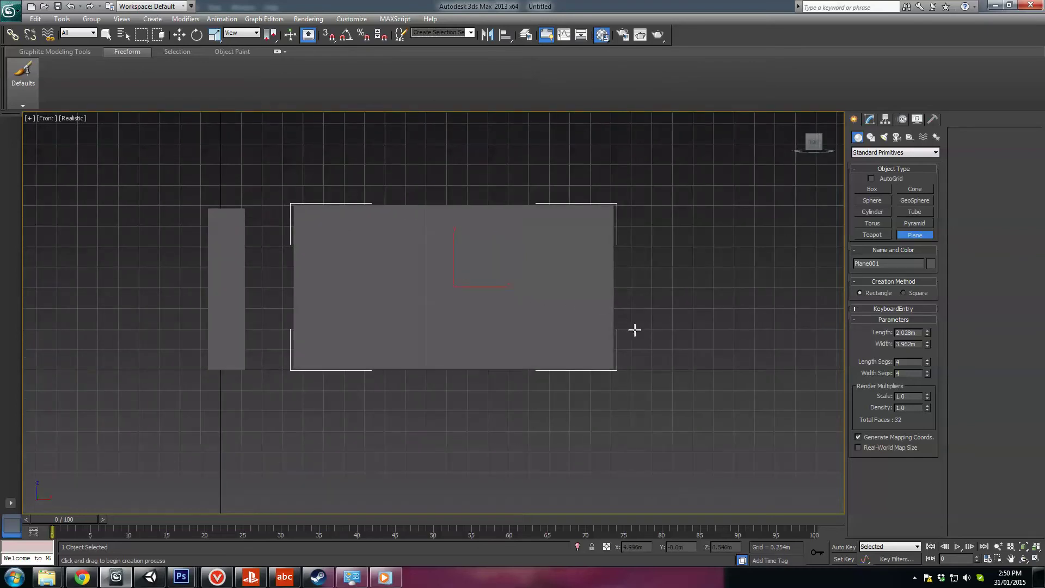
pyautogui.moveTo(834, 167); pyautogui.dragTo(757, 133)
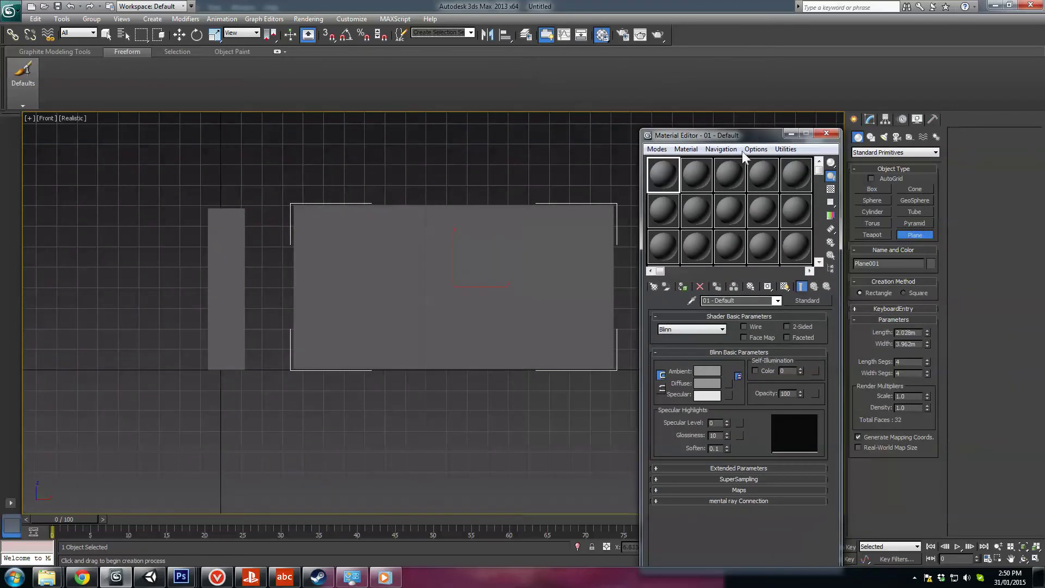
pyautogui.click(683, 286)
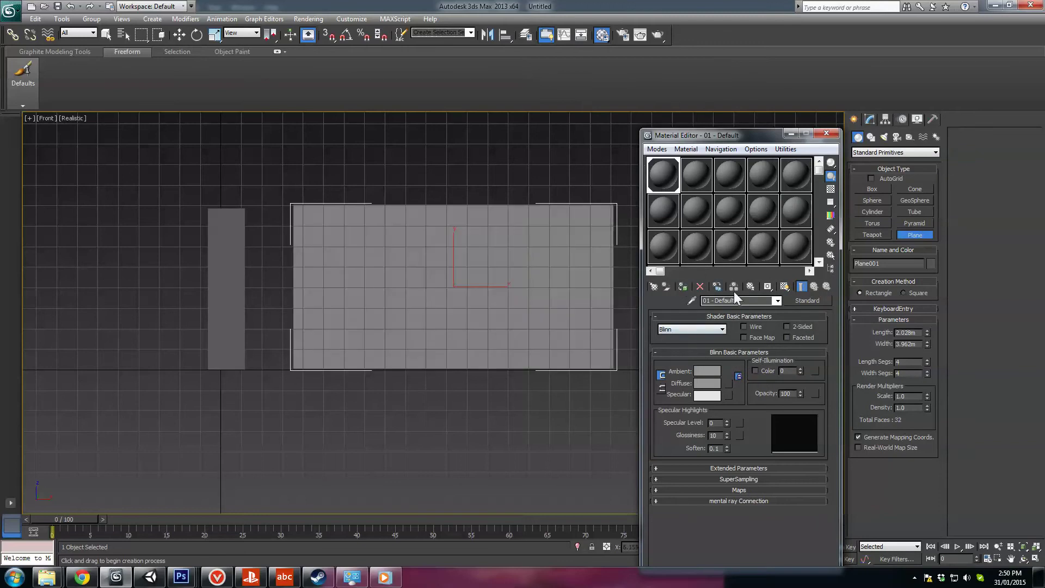
pyautogui.moveTo(738, 300); pyautogui.dragTo(702, 300)
pyautogui.write('Chara')
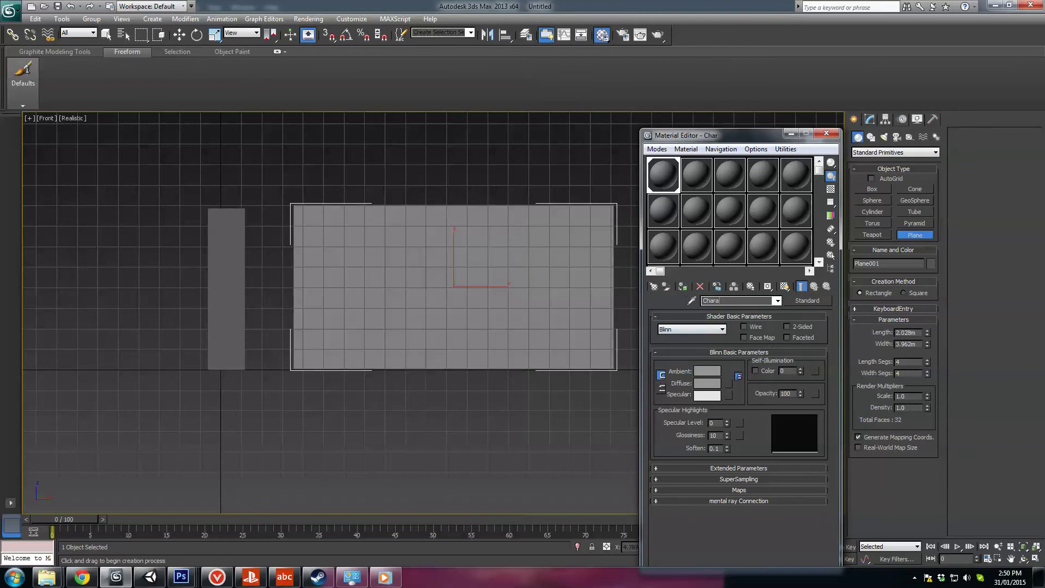
pyautogui.write('cterRef')
pyautogui.click(656, 149)
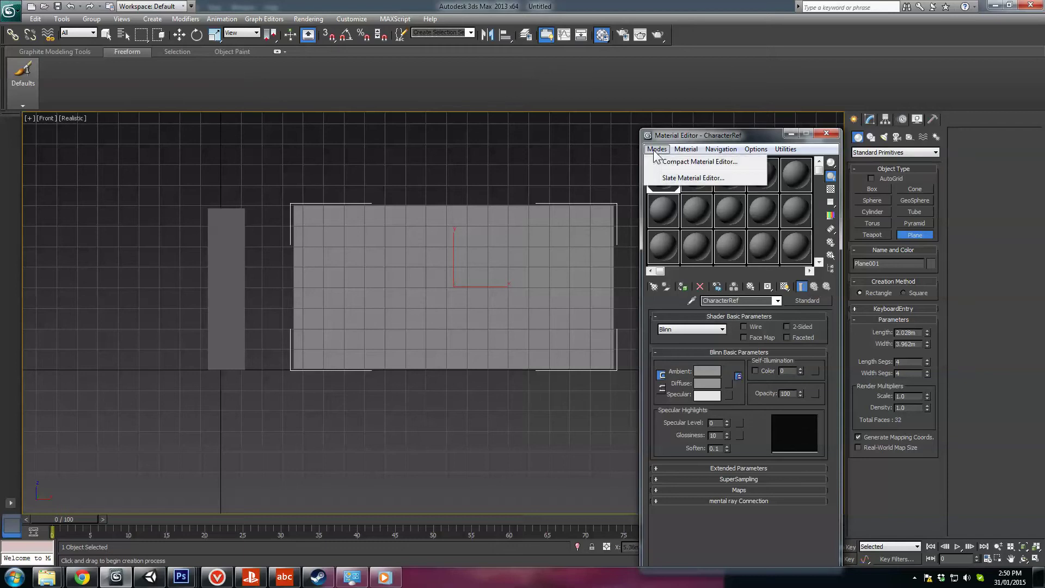
pyautogui.click(683, 134)
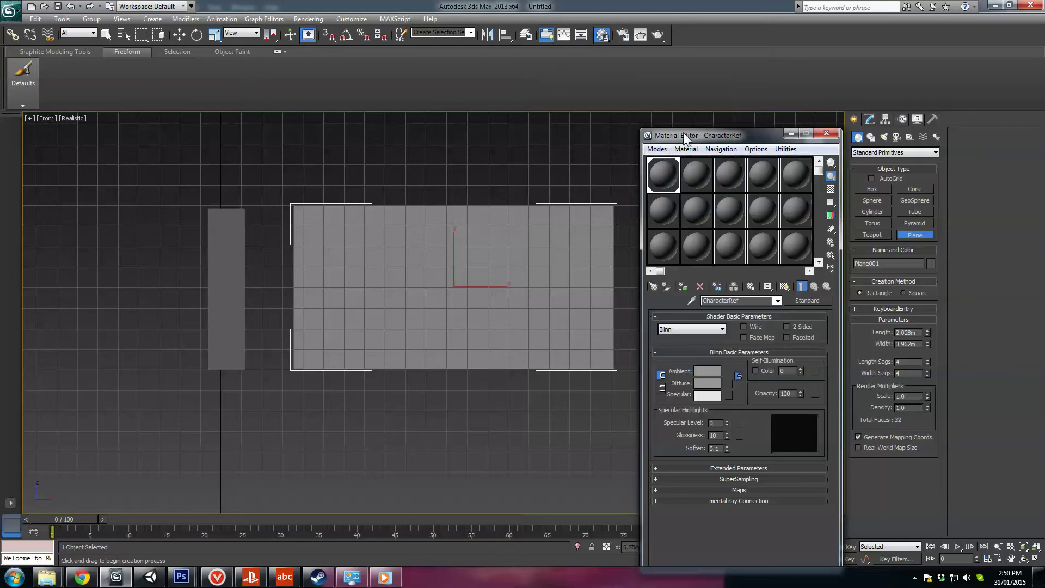
pyautogui.click(657, 150)
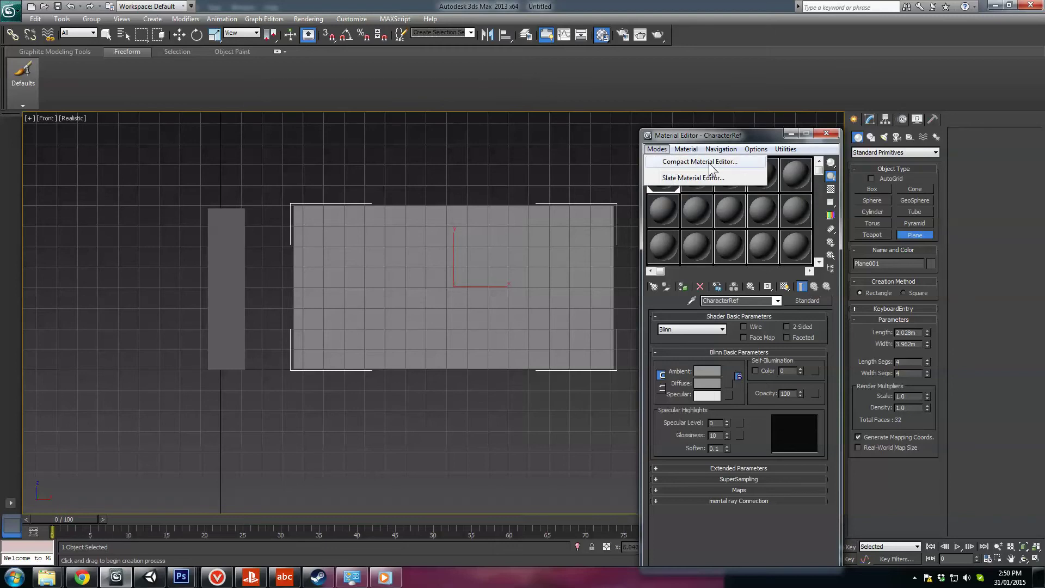
pyautogui.click(709, 134)
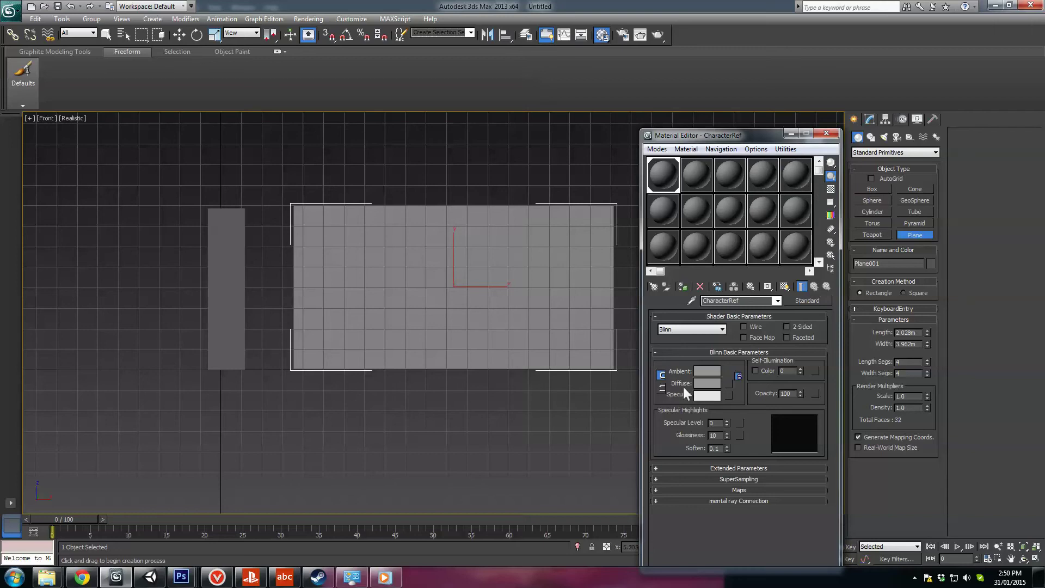
# Load Concept03.psd from the TutorialFiles folder with collapsed layers as the bitmap for the CharacterRef material's diffuse color
pyautogui.click(711, 381)
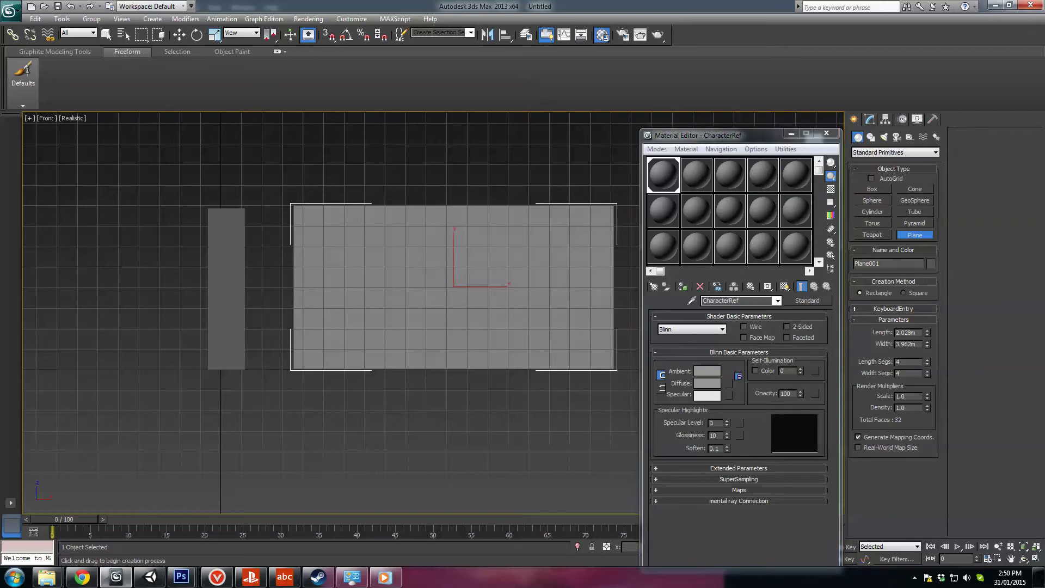
pyautogui.moveTo(1044, 166); pyautogui.dragTo(729, 170)
pyautogui.click(697, 192)
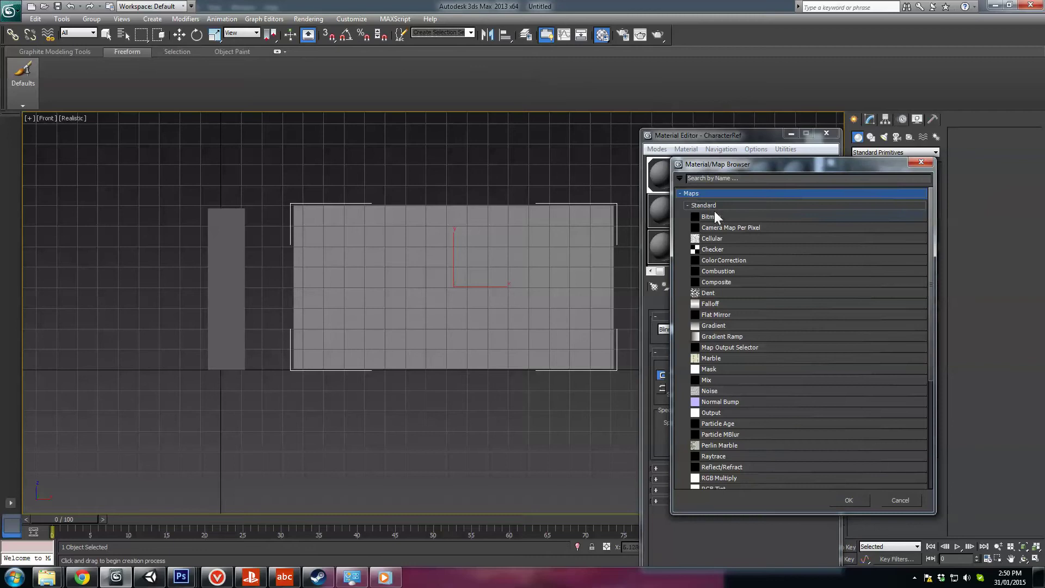
pyautogui.doubleClick(713, 217)
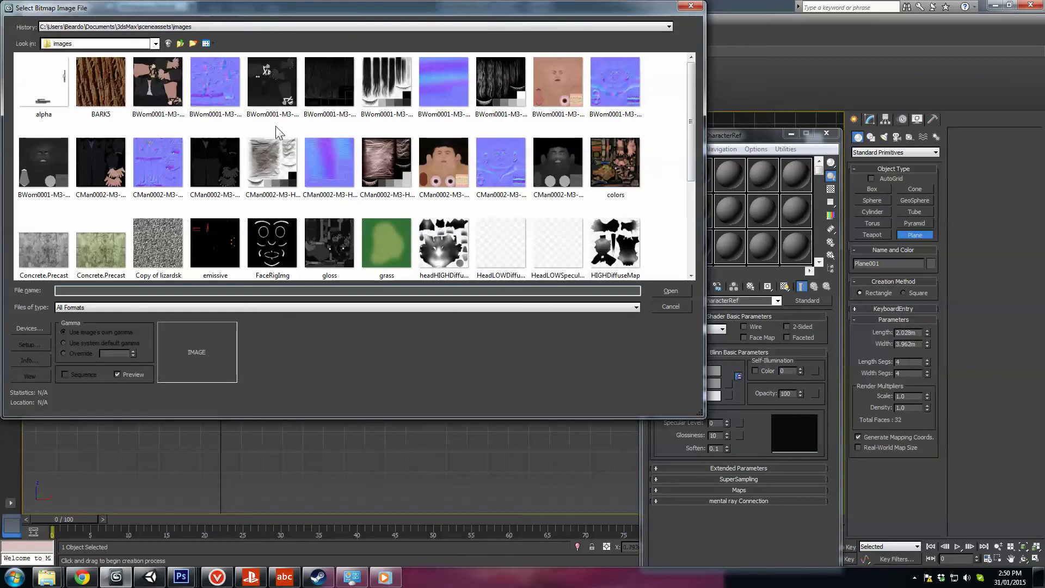
pyautogui.click(135, 27)
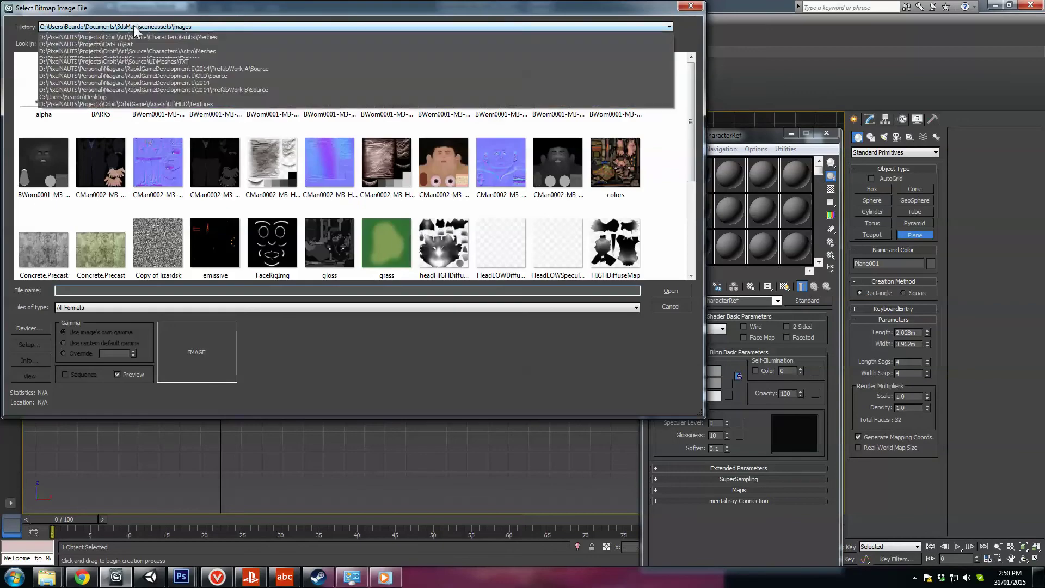
pyautogui.click(137, 43)
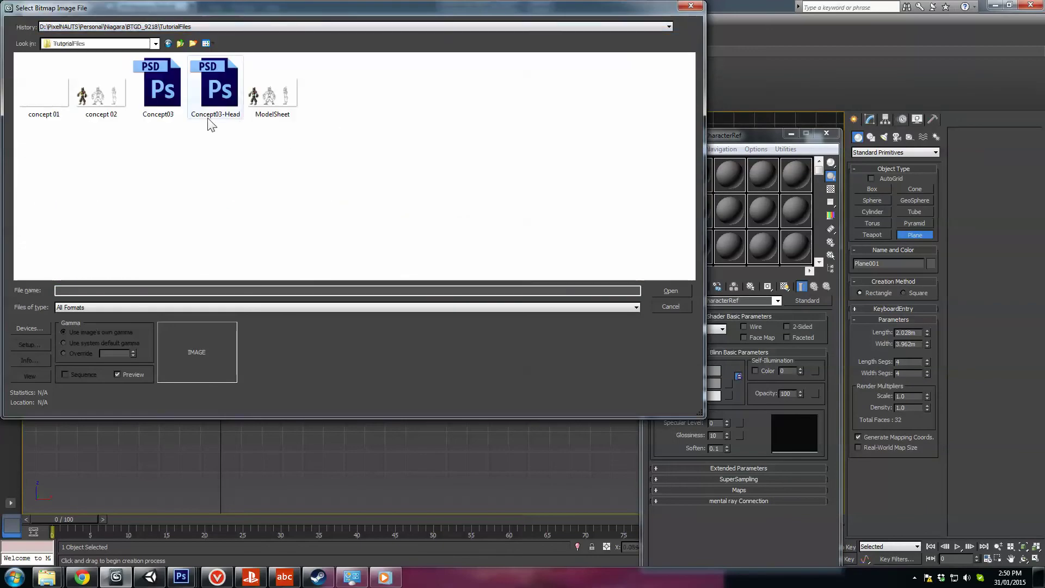
pyautogui.click(161, 95)
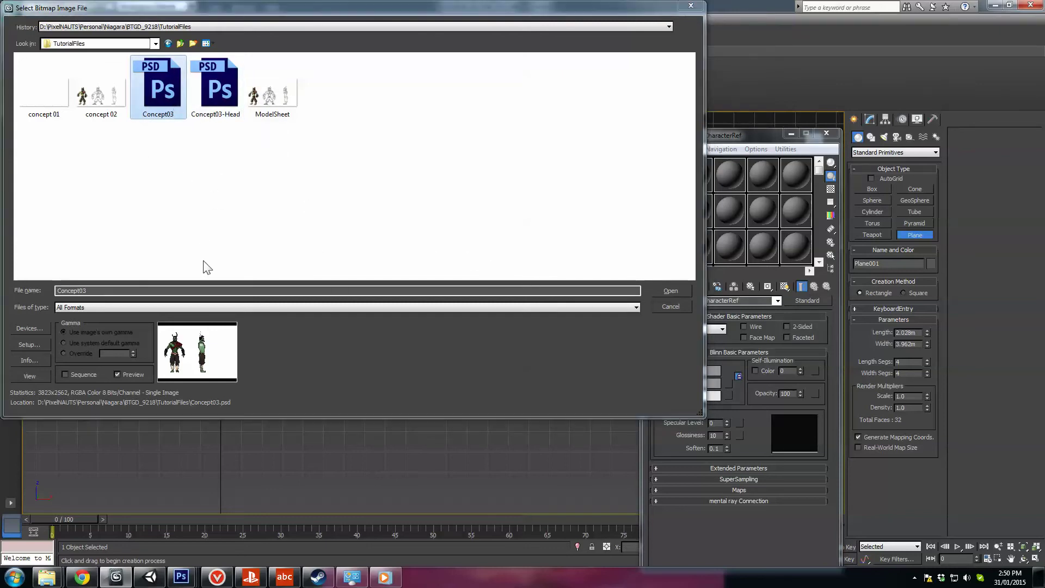
pyautogui.doubleClick(150, 101)
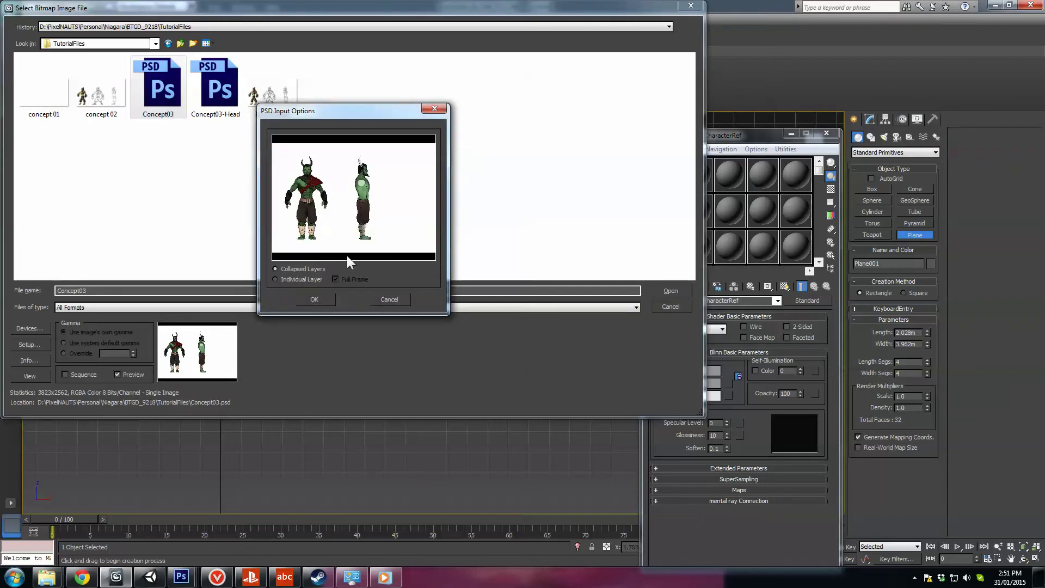
pyautogui.click(315, 299)
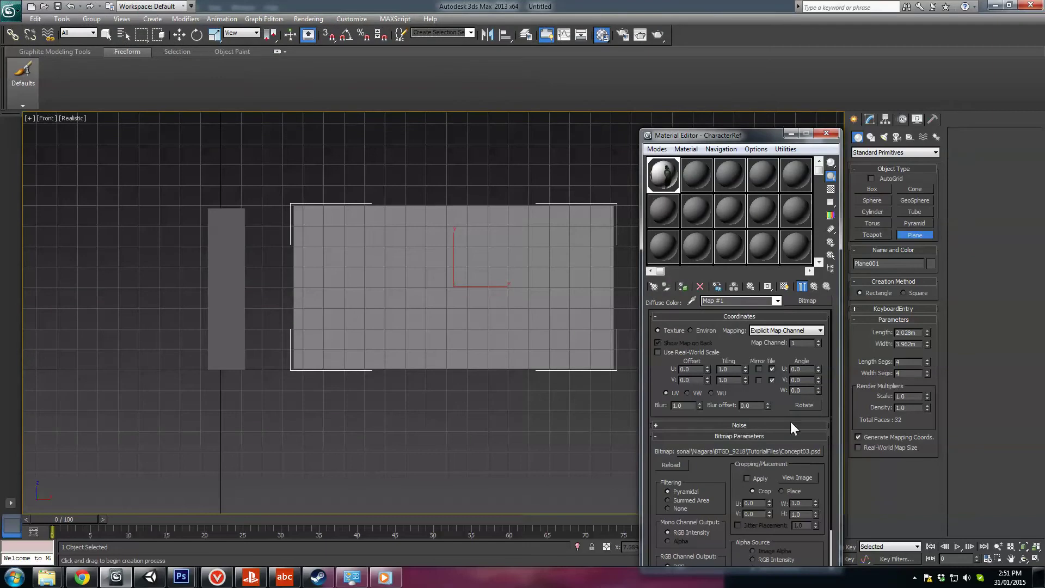
# Return to the CharacterRef material's main level, show its map on the plane in the viewport, and close the Material Editor
pyautogui.click(814, 288)
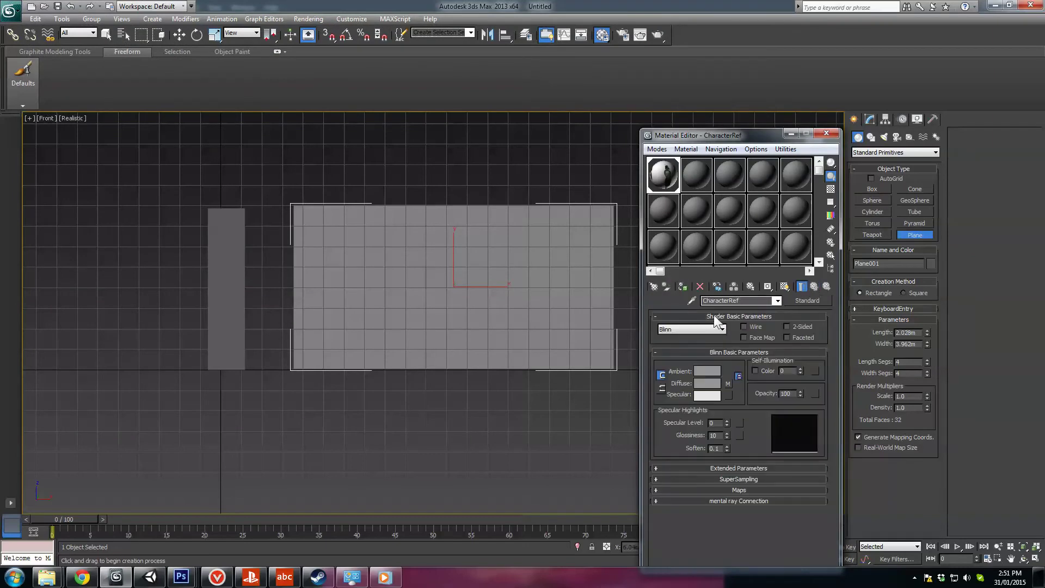
pyautogui.click(784, 287)
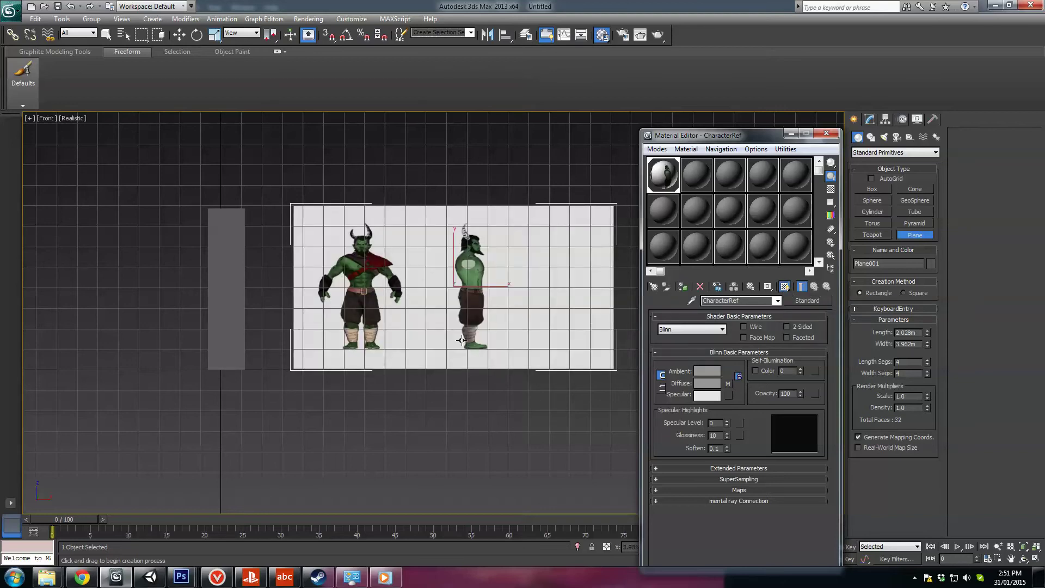
pyautogui.click(826, 133)
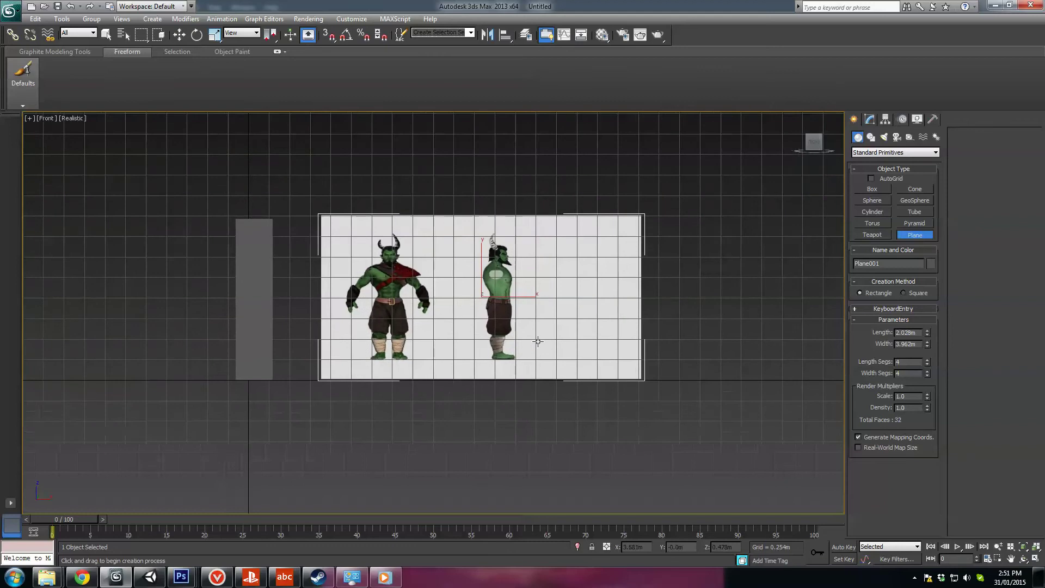
# Examine the proportions of the character's front and side views on the textured reference plane
pyautogui.scroll(6, 531, 341)
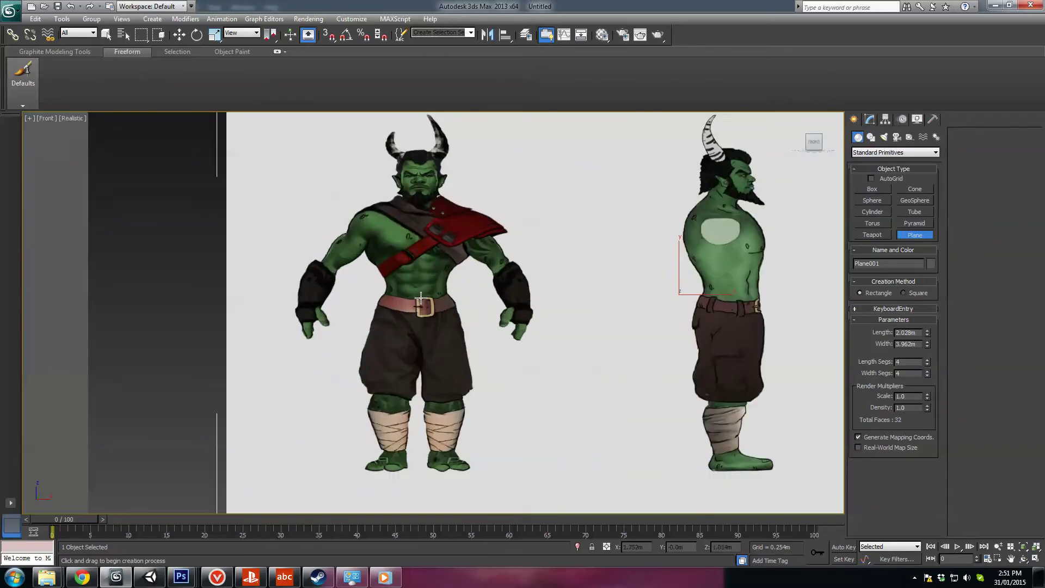
pyautogui.scroll(-5, 568, 343)
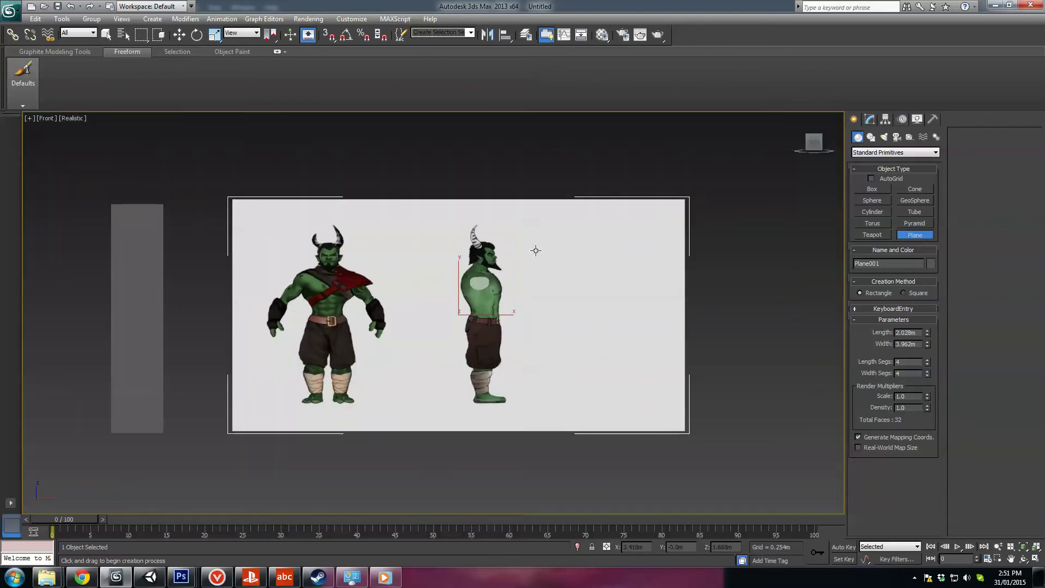
pyautogui.moveTo(494, 327); pyautogui.dragTo(528, 315, button='middle')
pyautogui.scroll(2, 528, 314)
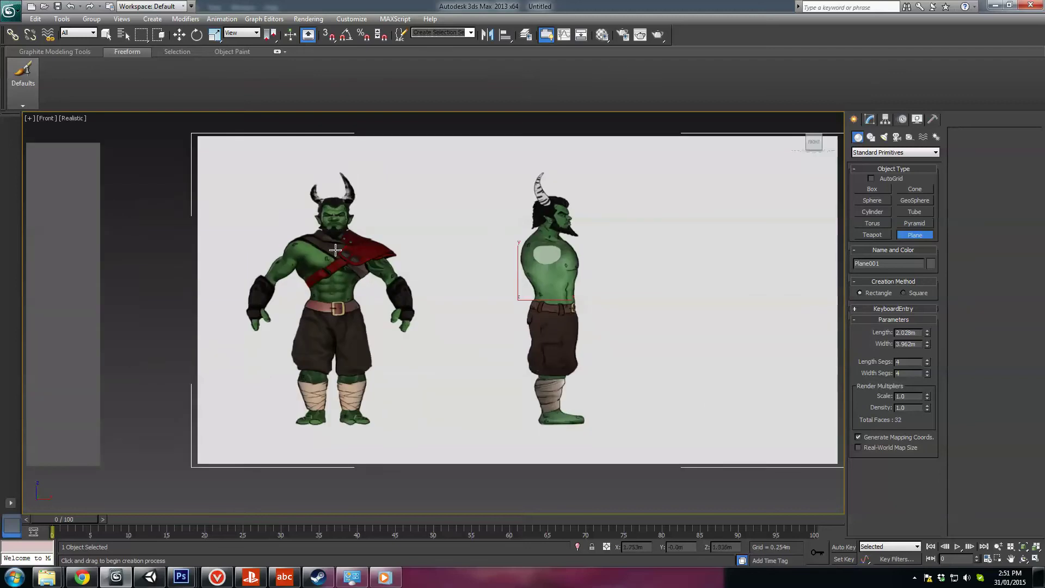
pyautogui.moveTo(575, 295); pyautogui.dragTo(565, 305, button='middle')
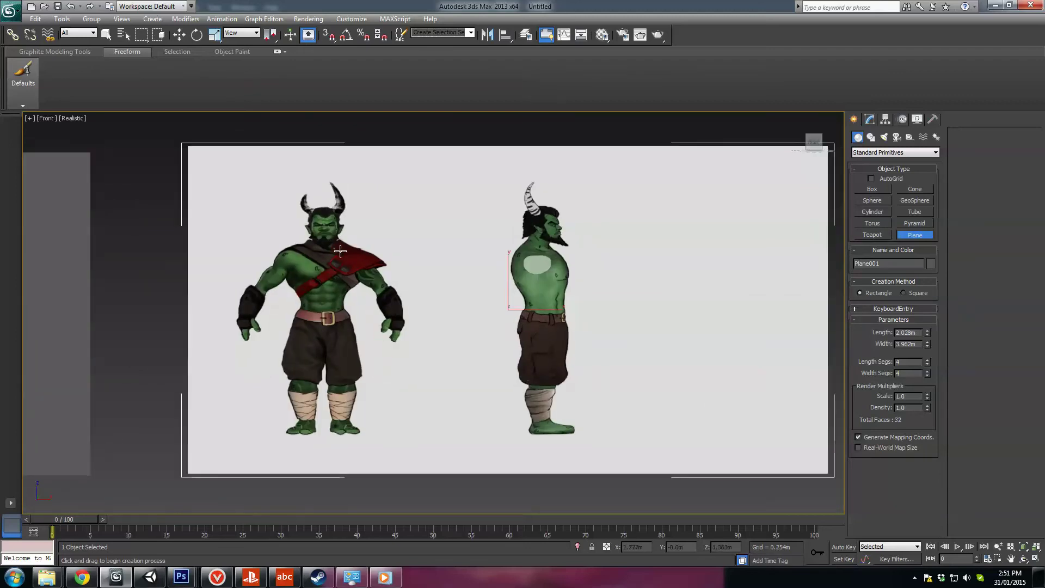
pyautogui.moveTo(591, 340); pyautogui.dragTo(541, 335, button='middle')
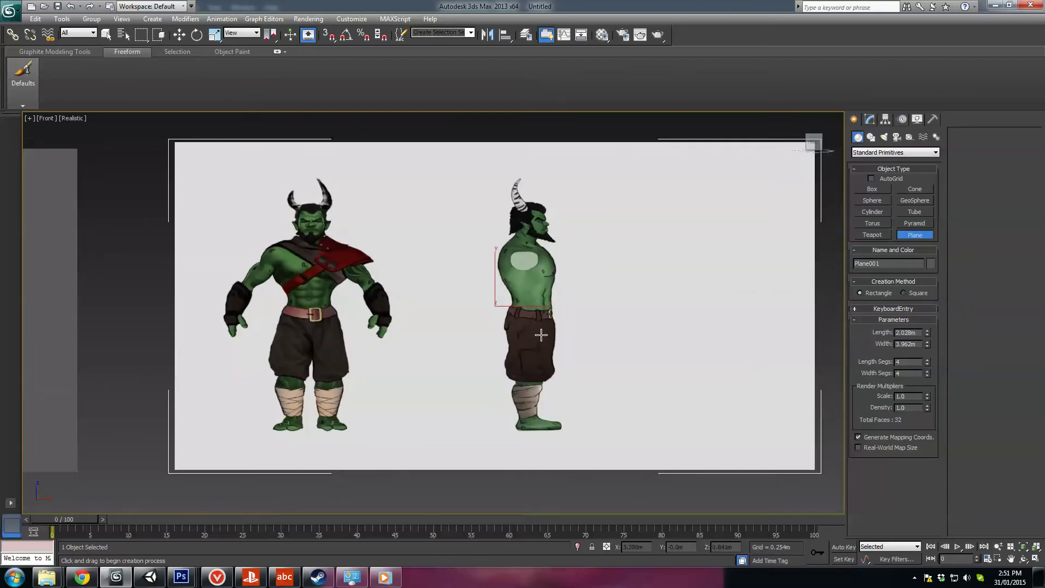
pyautogui.moveTo(413, 324); pyautogui.dragTo(464, 328, button='middle')
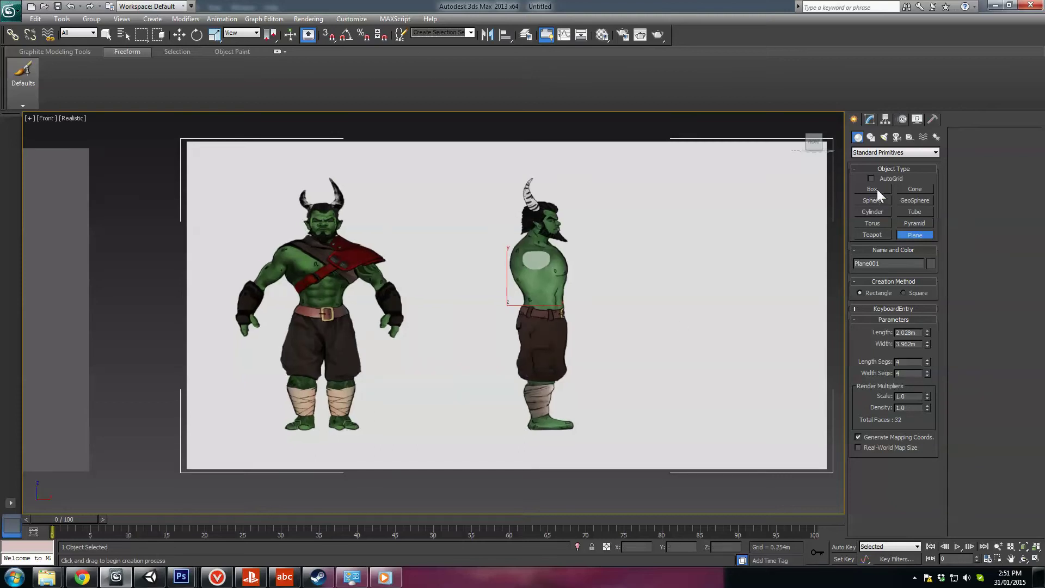
# Add a UVW Map modifier to the reference plane and activate its gizmo level
pyautogui.click(869, 119)
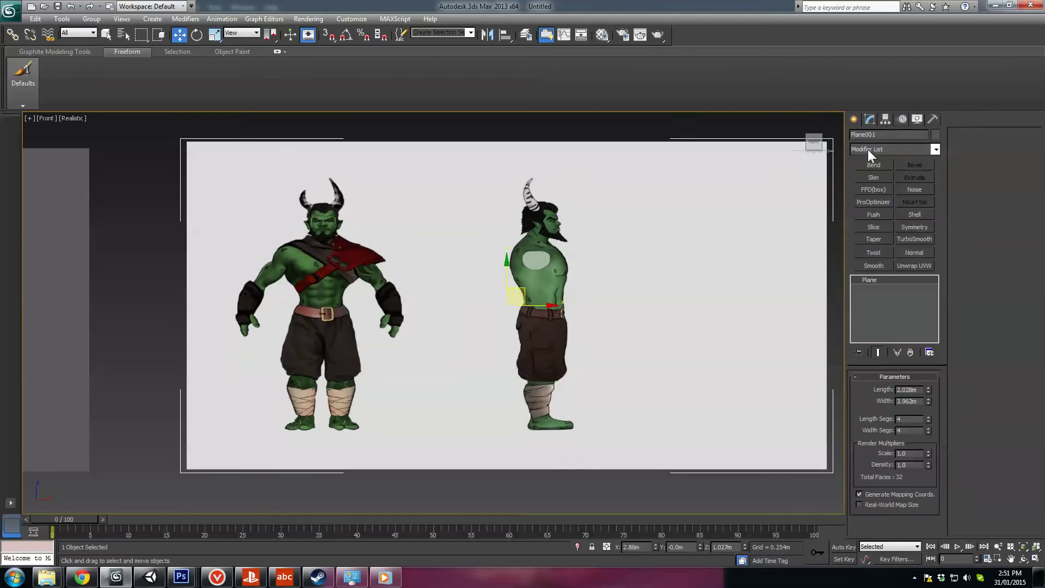
pyautogui.click(935, 149)
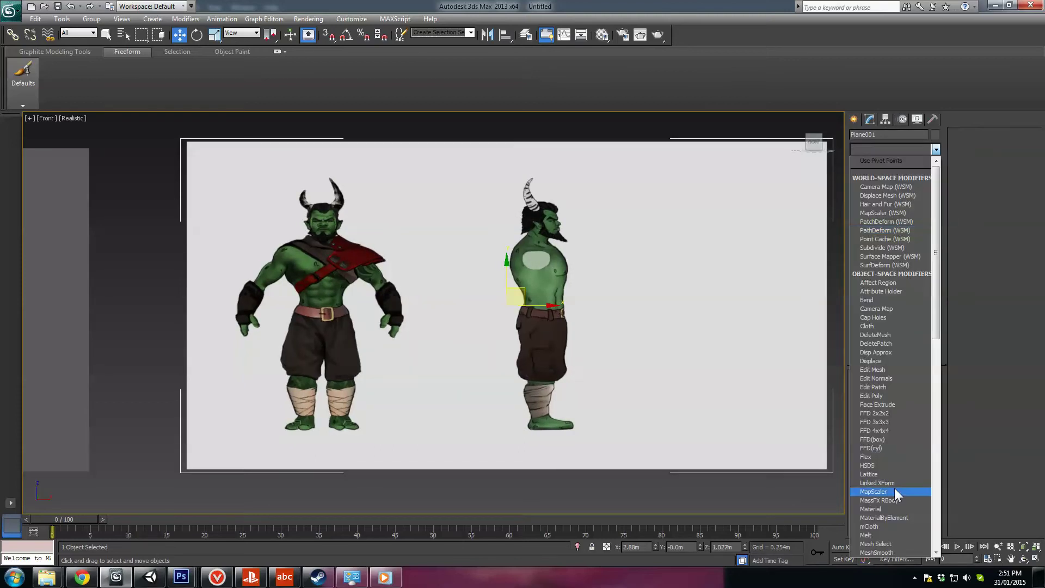
pyautogui.scroll(-15, 894, 488)
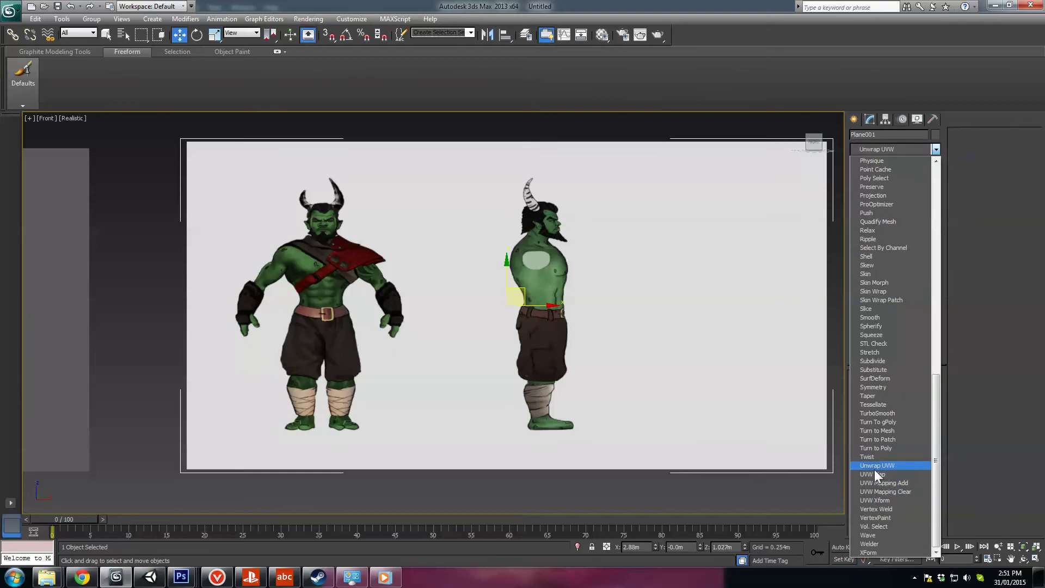
pyautogui.click(871, 474)
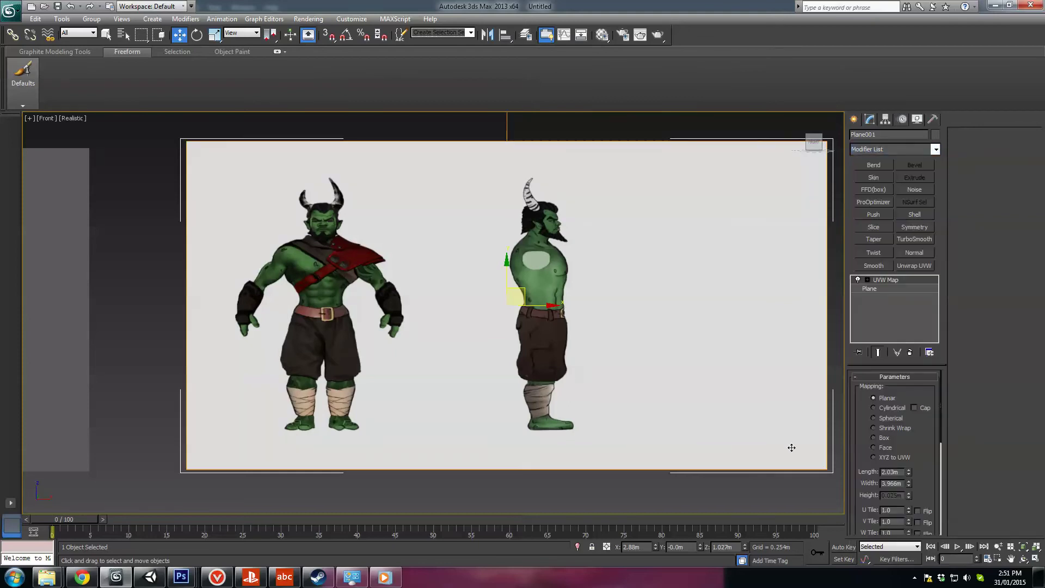
pyautogui.scroll(-2, 389, 337)
pyautogui.moveTo(383, 318); pyautogui.dragTo(402, 313, button='middle')
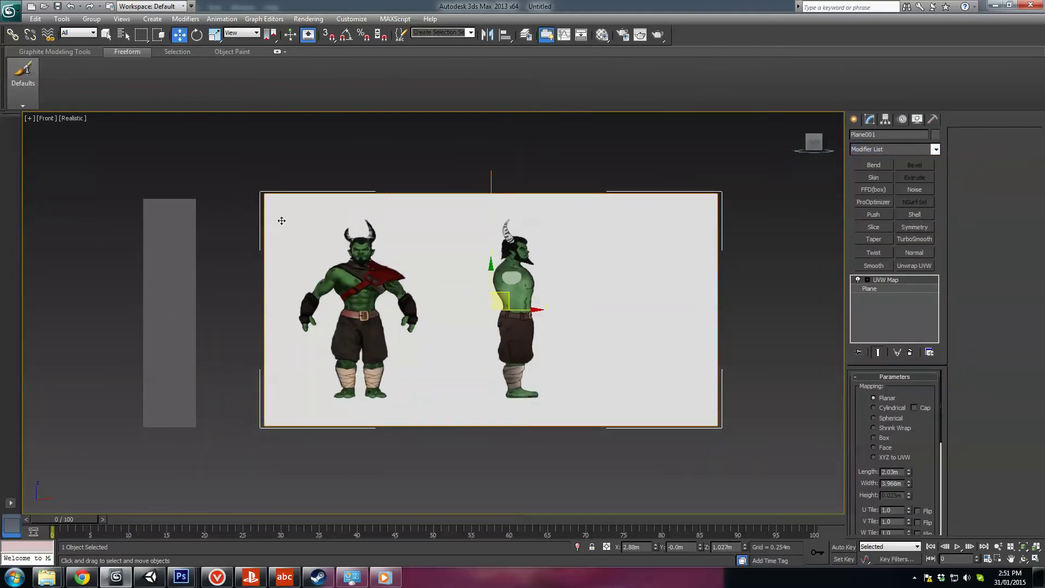
pyautogui.moveTo(602, 355); pyautogui.dragTo(725, 337, button='middle')
pyautogui.click(883, 278)
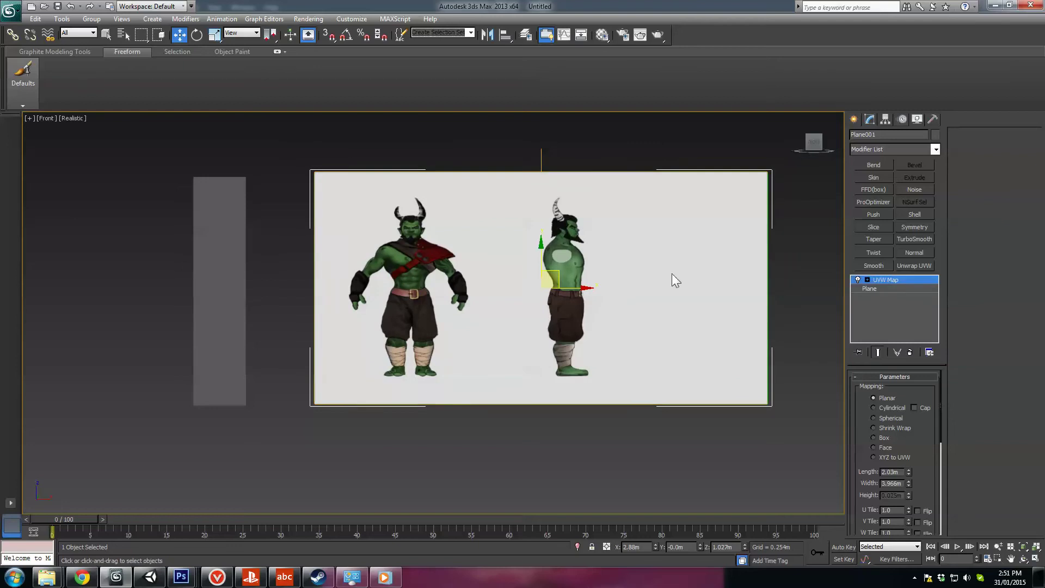
pyautogui.moveTo(553, 278); pyautogui.dragTo(519, 280)
pyautogui.rightClick(520, 280)
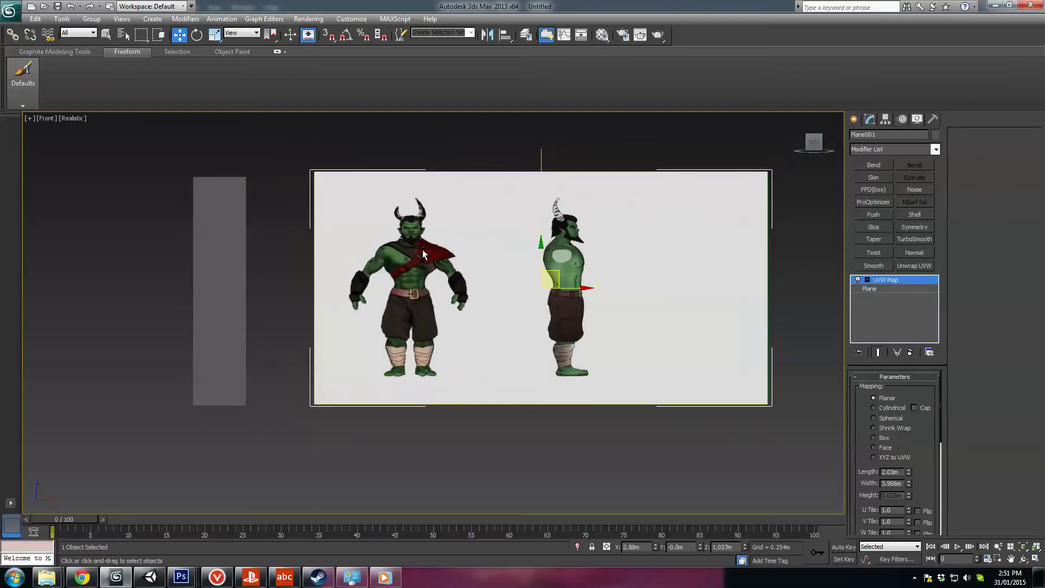
pyautogui.press('r')
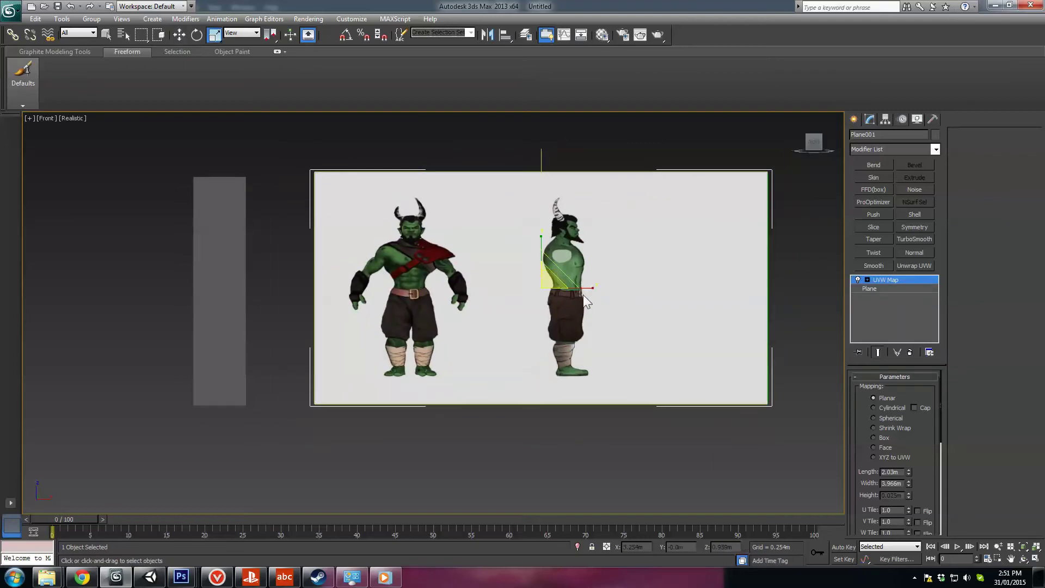
pyautogui.moveTo(583, 295); pyautogui.dragTo(579, 291)
pyautogui.rightClick(580, 291)
# Fit the UVW mapping to the proportions of Concept03.psd with Bitmap Fit, accepting the PSD input options
pyautogui.moveTo(859, 426); pyautogui.dragTo(860, 381)
pyautogui.moveTo(860, 435); pyautogui.dragTo(860, 384)
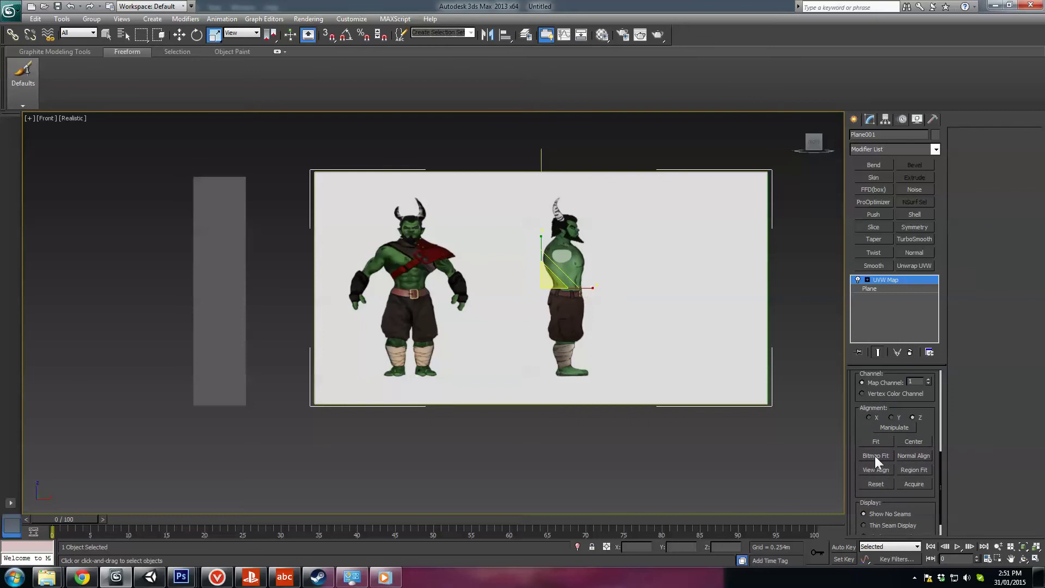
pyautogui.click(874, 455)
pyautogui.click(163, 94)
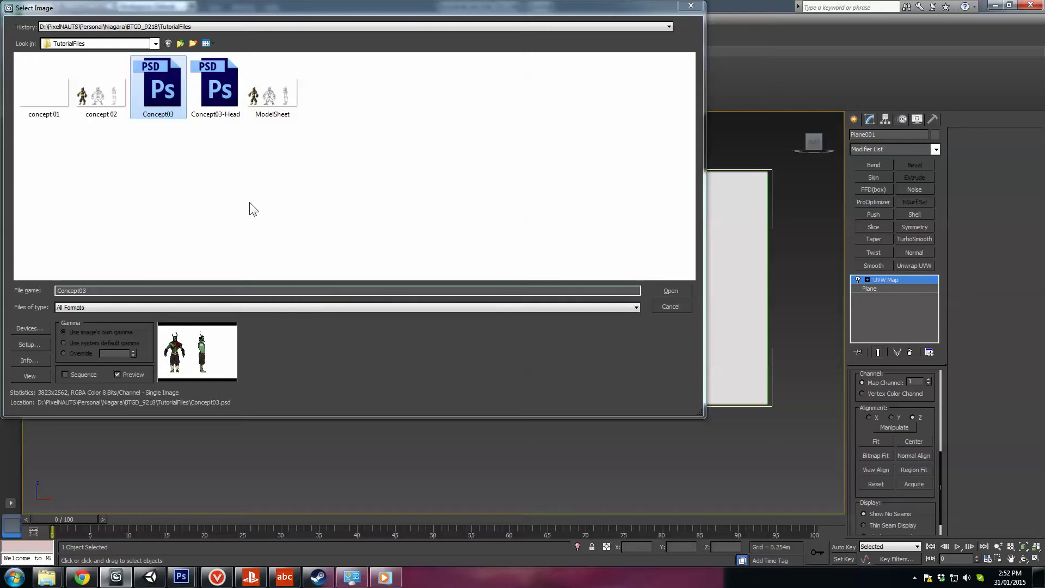
pyautogui.click(661, 292)
pyautogui.click(301, 296)
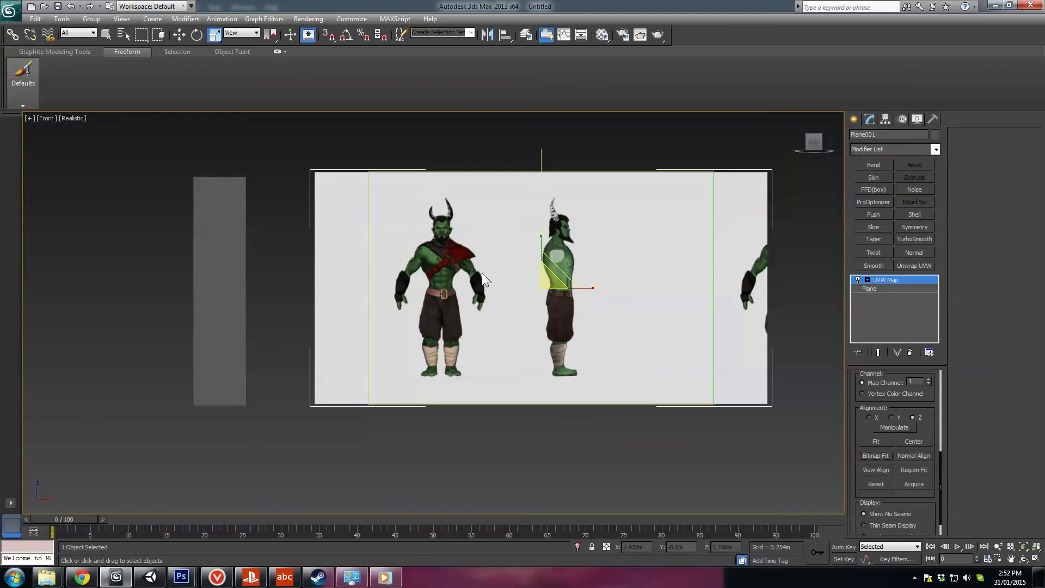
# Convert the reference plane to an editable poly and display edged faces in the viewport
pyautogui.moveTo(857, 418); pyautogui.dragTo(854, 498)
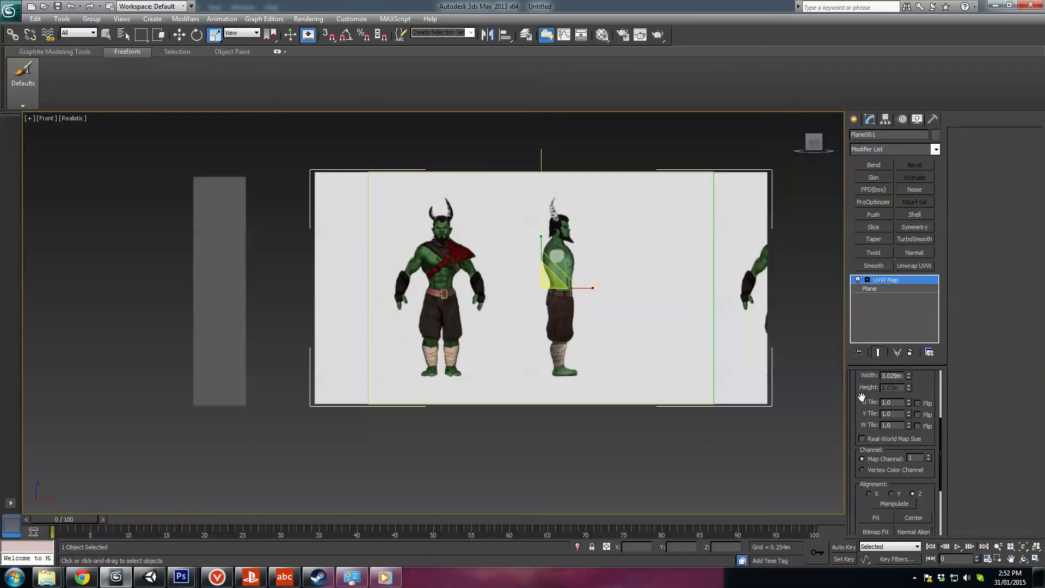
pyautogui.moveTo(862, 397); pyautogui.dragTo(864, 450)
pyautogui.scroll(3, 893, 425)
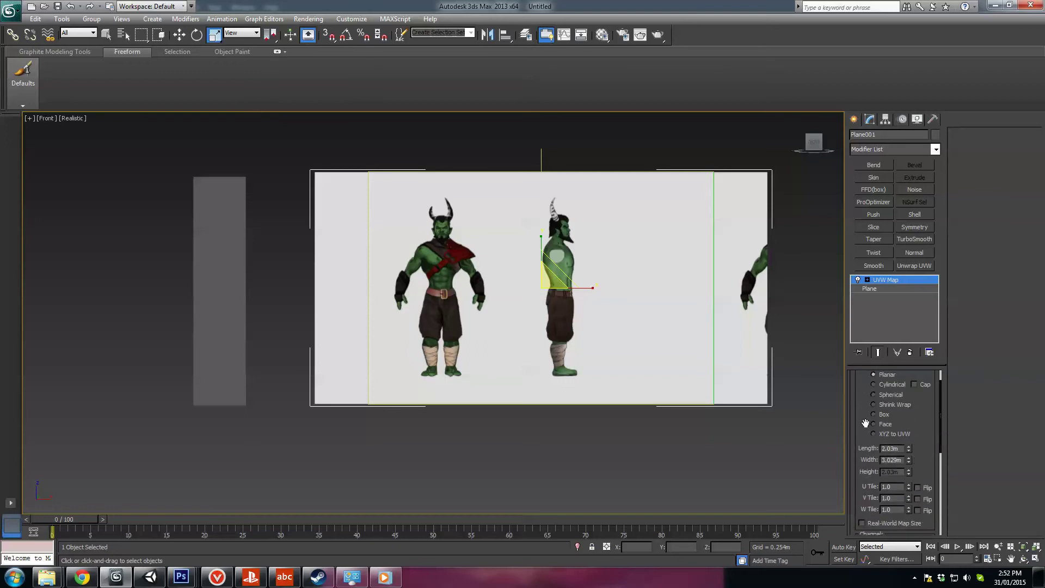
pyautogui.rightClick(513, 233)
pyautogui.moveTo(597, 336)
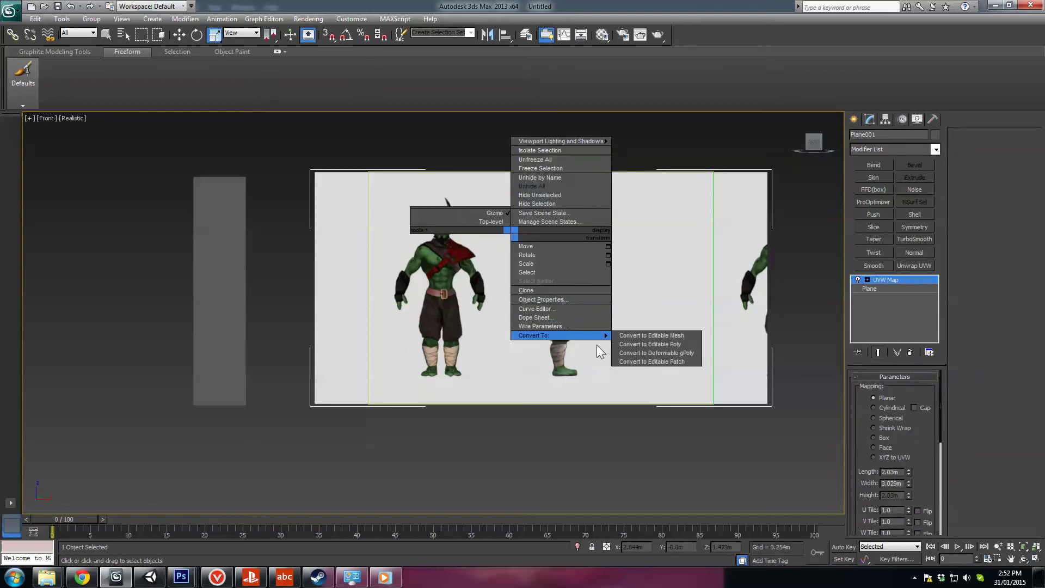
pyautogui.click(668, 348)
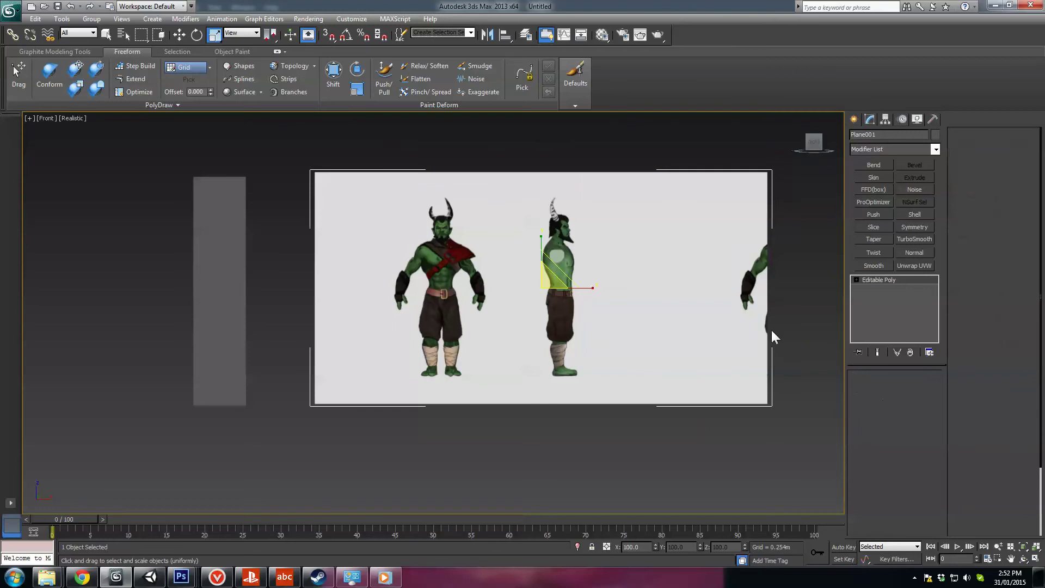
pyautogui.press('F4')
# Select the plane's central vertical edge loop and turn on Preserve UVs
pyautogui.scroll(2, 685, 297)
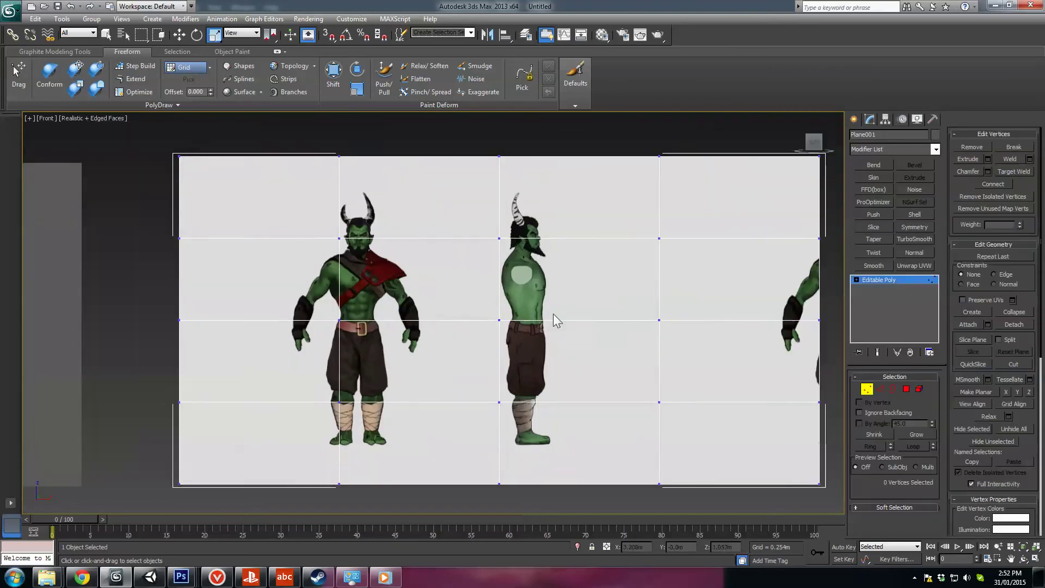
pyautogui.click(879, 389)
pyautogui.doubleClick(495, 260)
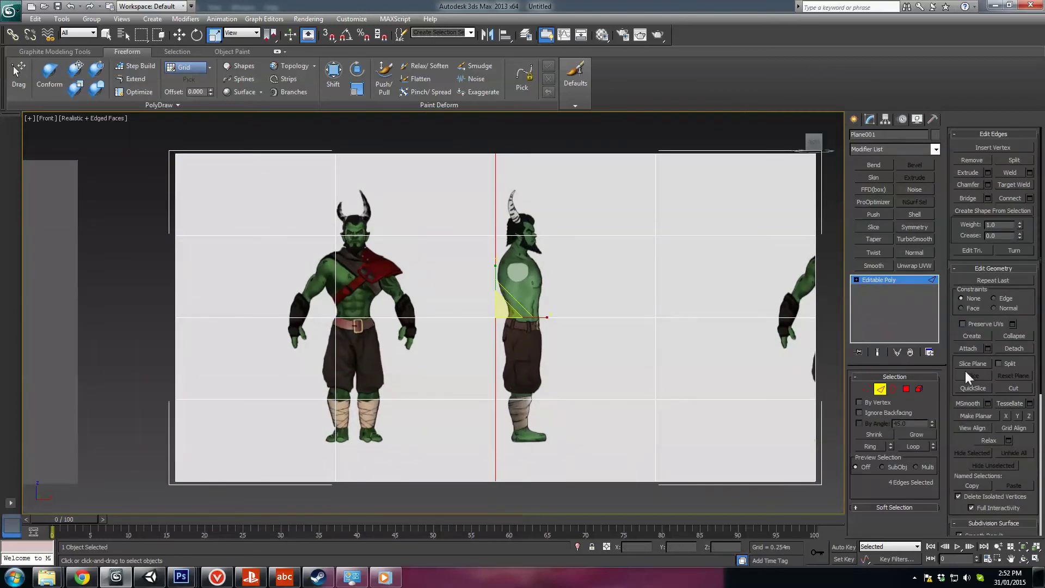
pyautogui.click(968, 323)
pyautogui.moveTo(568, 356); pyautogui.dragTo(574, 356, button='middle')
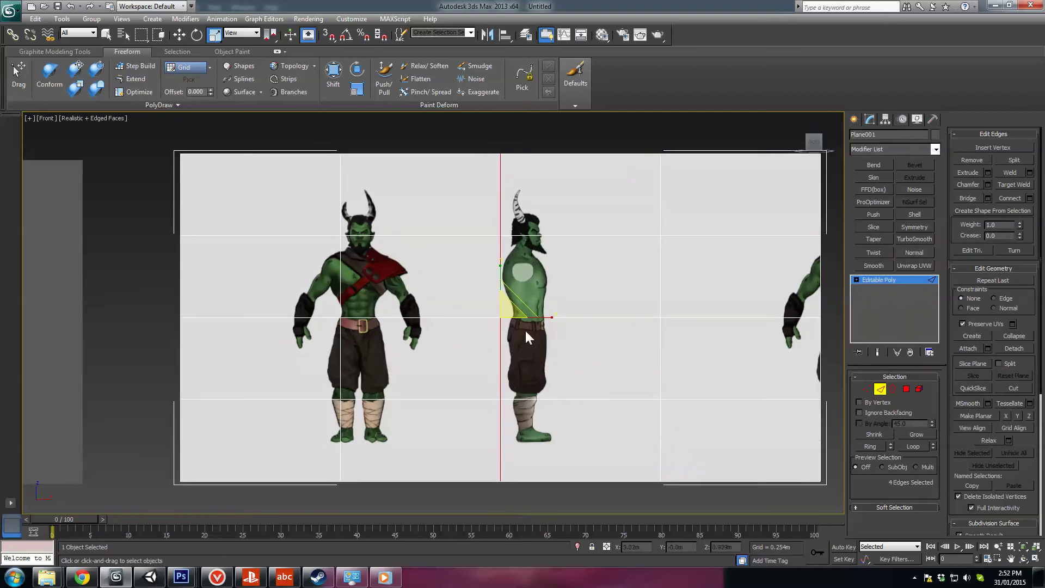
# Move the plane's vertical edge loops to frame the front and side figures, with the centre loop between them
pyautogui.press('w')
pyautogui.moveTo(532, 318); pyautogui.dragTo(481, 320)
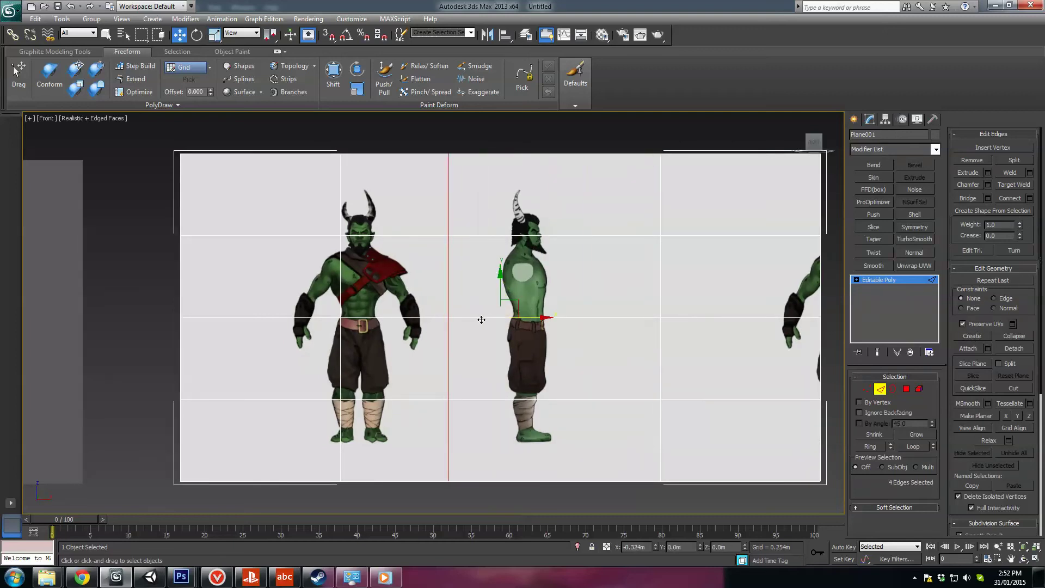
pyautogui.click(342, 303)
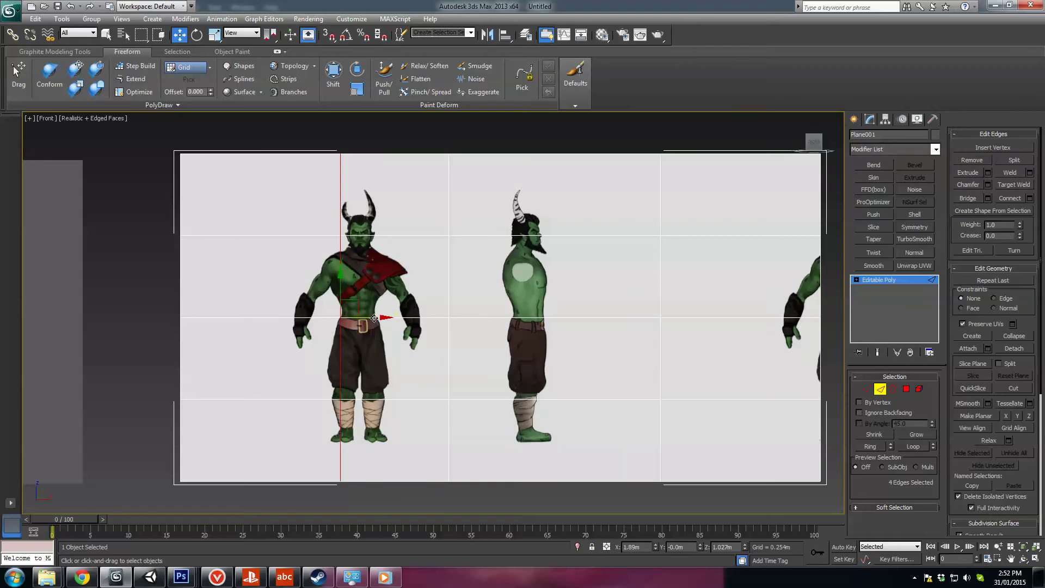
pyautogui.moveTo(341, 303); pyautogui.dragTo(296, 322)
pyautogui.click(660, 302)
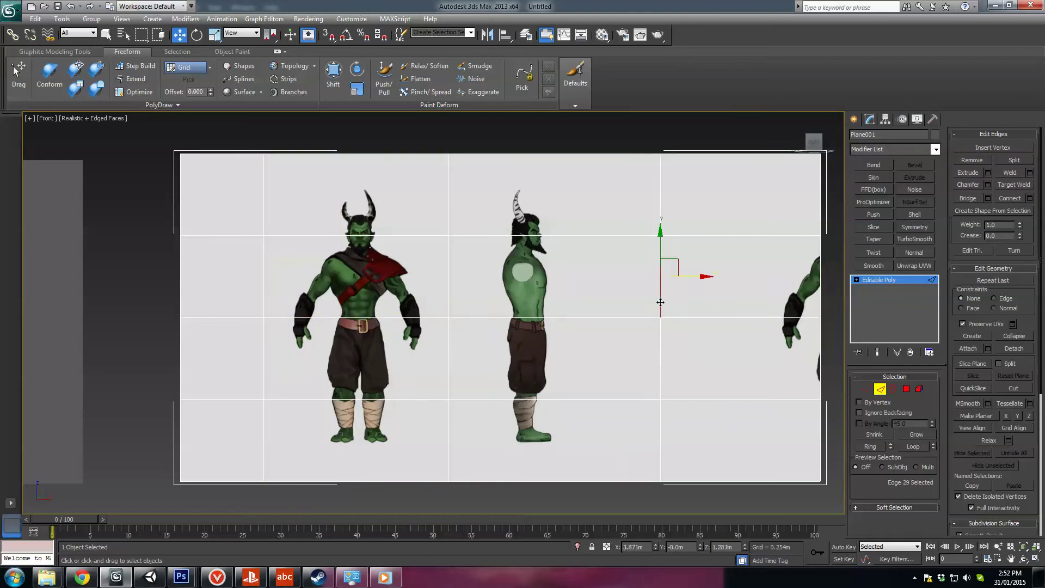
pyautogui.moveTo(697, 318); pyautogui.dragTo(656, 318)
# Delete the outermost vertex columns on both ends of the plane, leaving only the front and side figures
pyautogui.moveTo(728, 333); pyautogui.dragTo(696, 331, button='middle')
pyautogui.click(867, 390)
pyautogui.press('z')
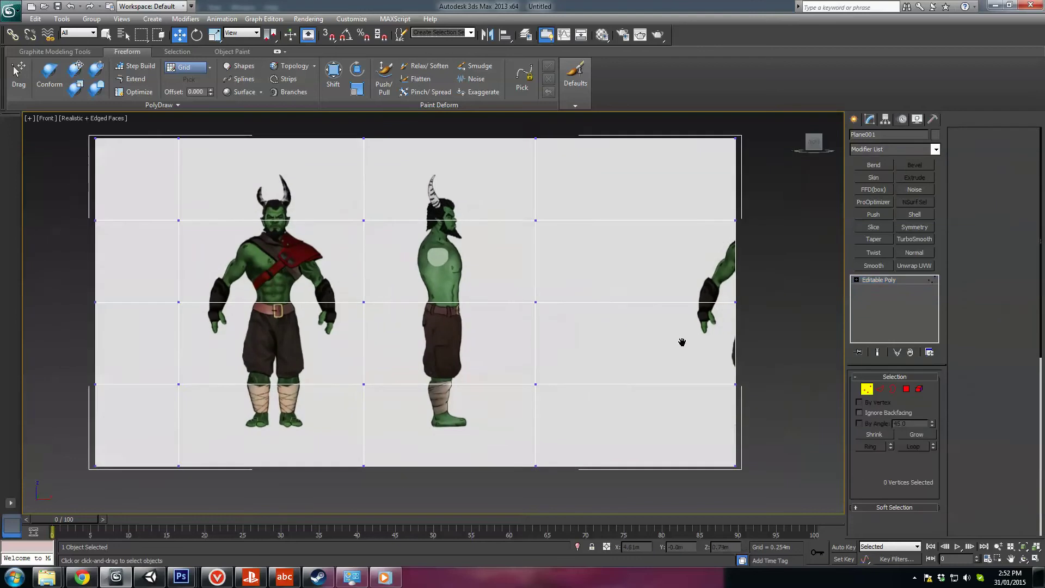
pyautogui.moveTo(672, 253); pyautogui.dragTo(611, 442)
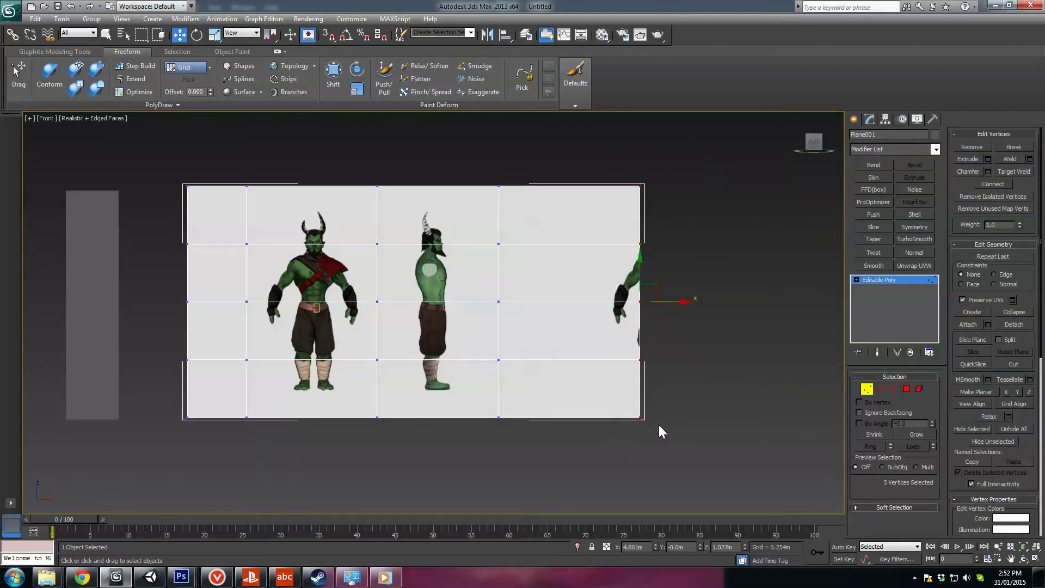
pyautogui.press('Delete')
pyautogui.moveTo(226, 158); pyautogui.dragTo(176, 479)
pyautogui.press('Delete')
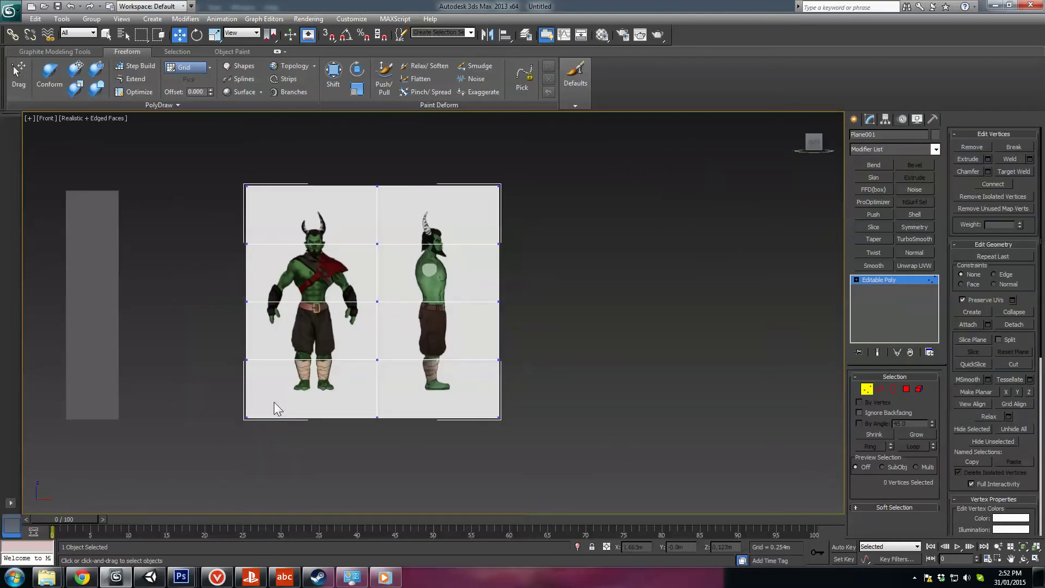
# Select the plane's three interior horizontal edge loops and remove them, keeping the vertical division between the figures
pyautogui.scroll(2, 403, 383)
pyautogui.moveTo(403, 375); pyautogui.dragTo(549, 402, button='middle')
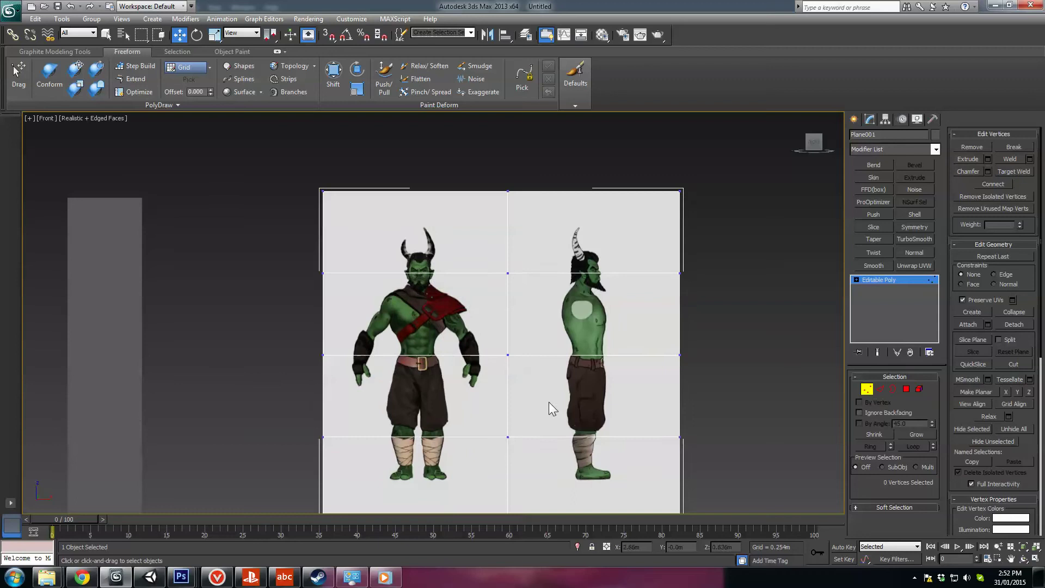
pyautogui.click(881, 390)
pyautogui.moveTo(587, 299); pyautogui.dragTo(577, 252, button='middle')
pyautogui.moveTo(567, 212); pyautogui.dragTo(541, 429)
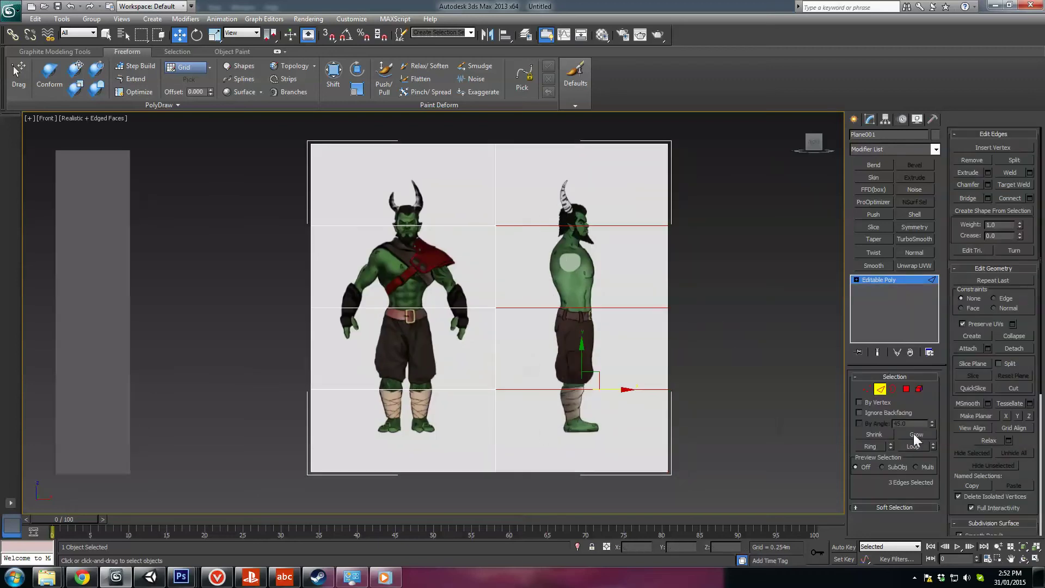
pyautogui.click(914, 447)
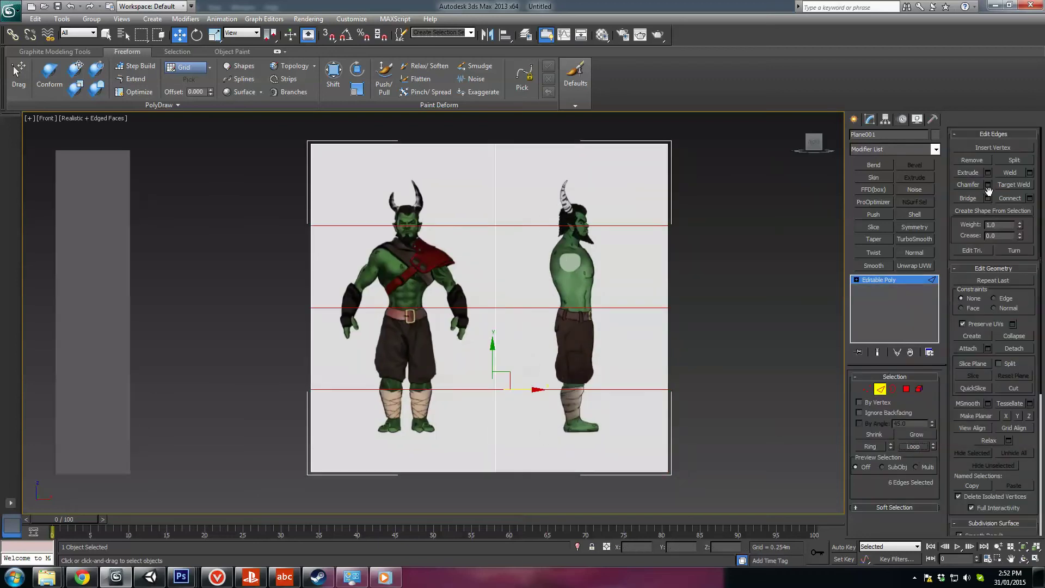
pyautogui.click(763, 302)
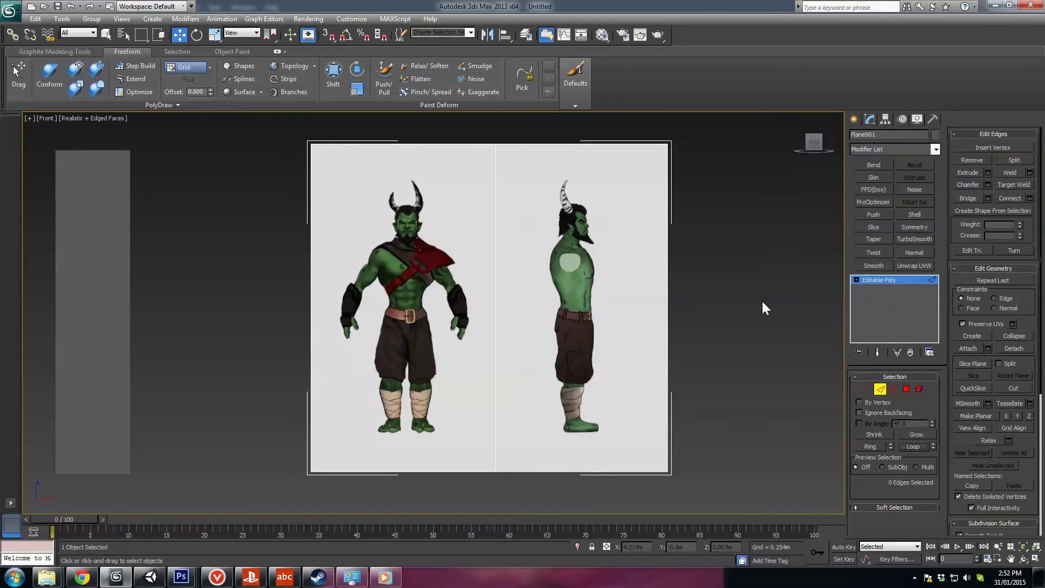
pyautogui.click(866, 388)
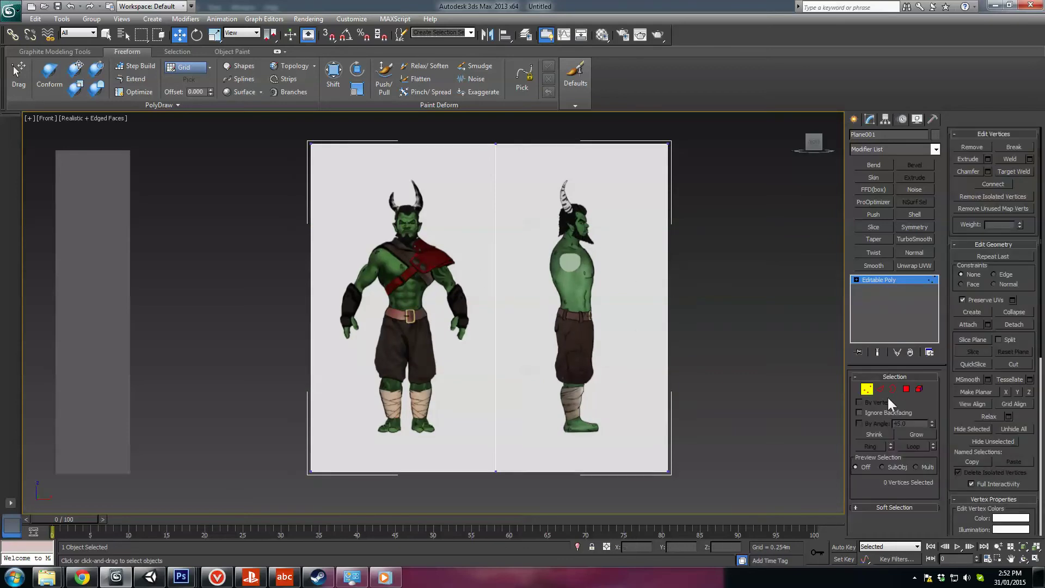
pyautogui.click(867, 388)
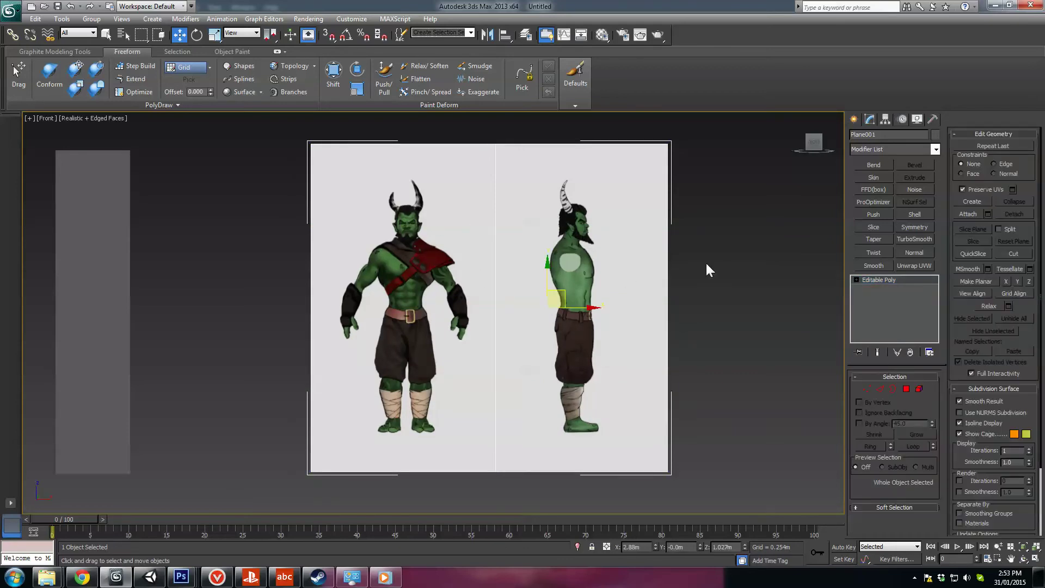
# Detach the polygon showing the side-view figure as a separate object named Side
pyautogui.click(907, 389)
pyautogui.click(571, 263)
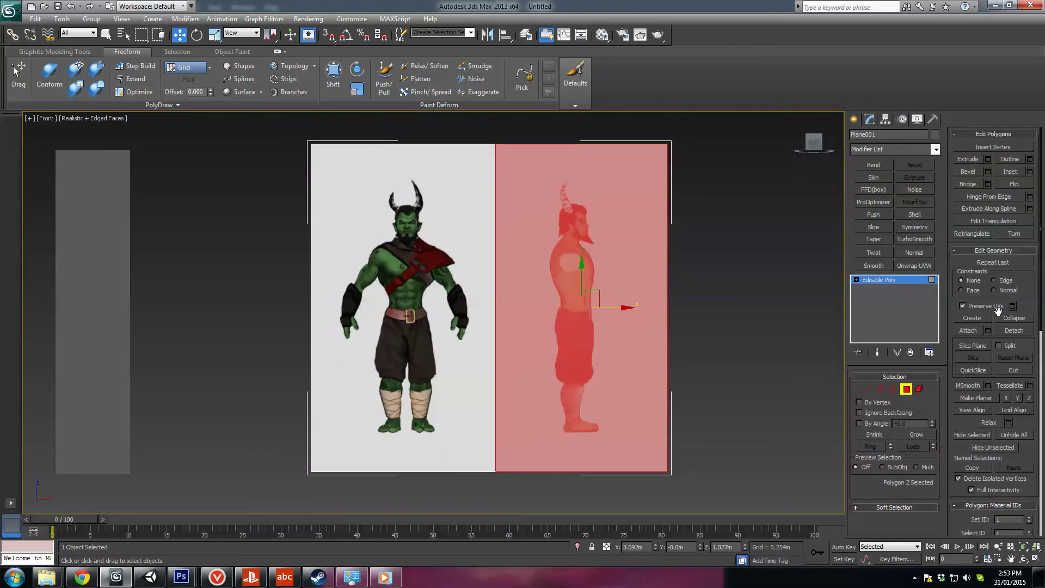
pyautogui.click(1012, 330)
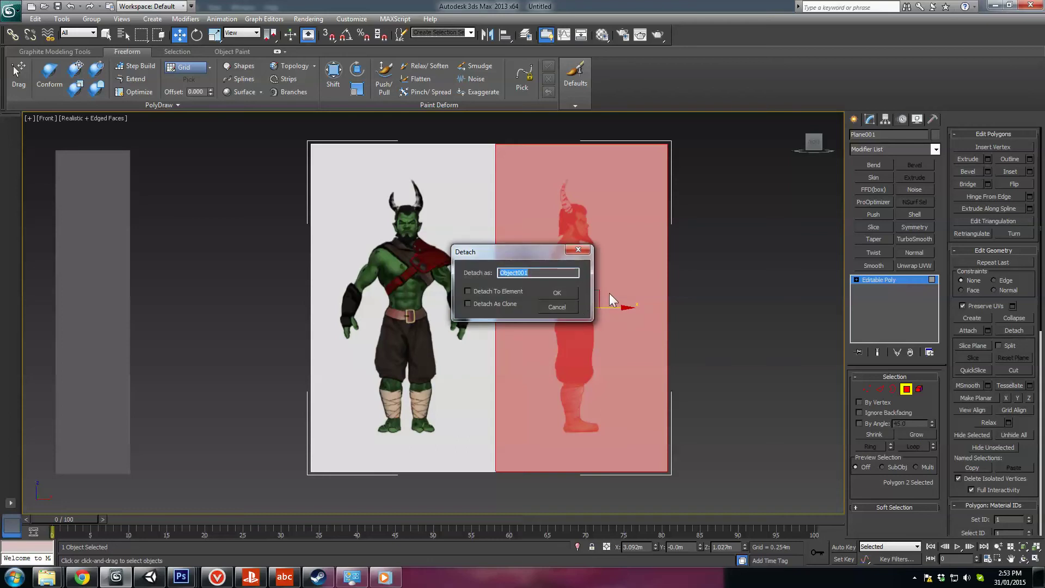
pyautogui.write('side')
pyautogui.press('Return')
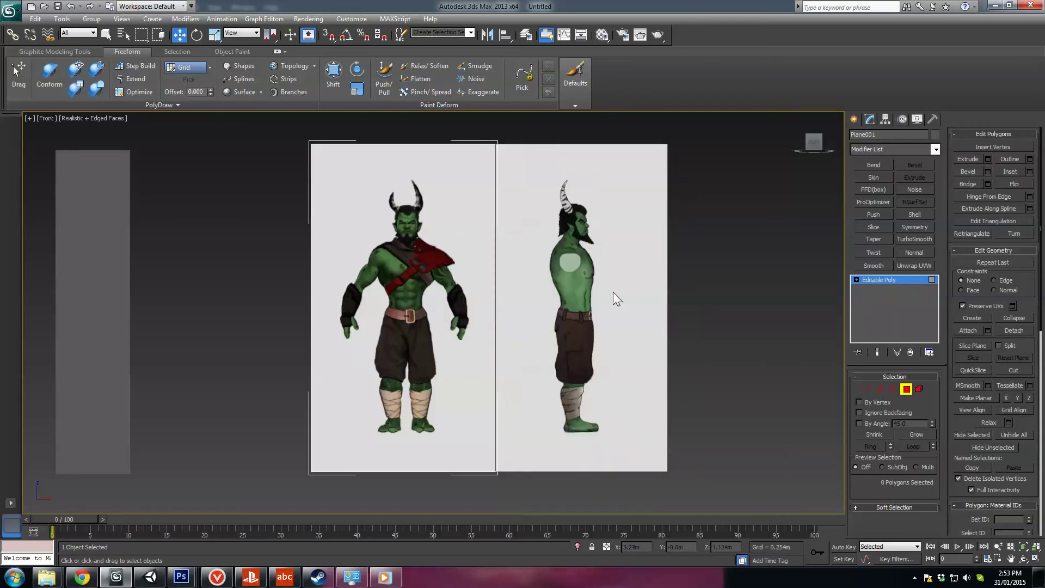
# Rename the remaining plane with the front-view figure as Front and check that the two planes select separately
pyautogui.click(905, 388)
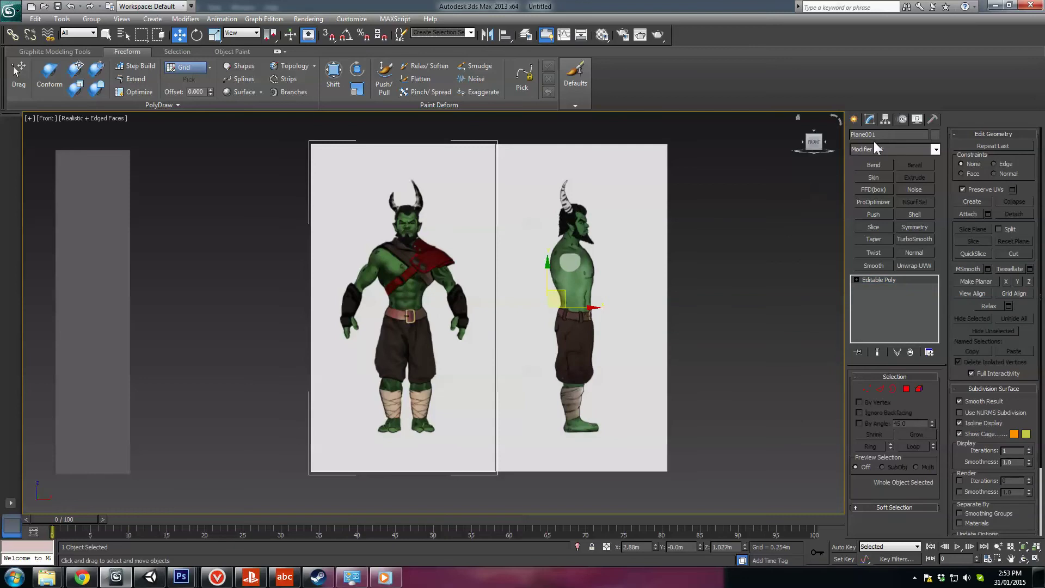
pyautogui.write('Front')
pyautogui.moveTo(460, 318); pyautogui.dragTo(463, 313, button='middle')
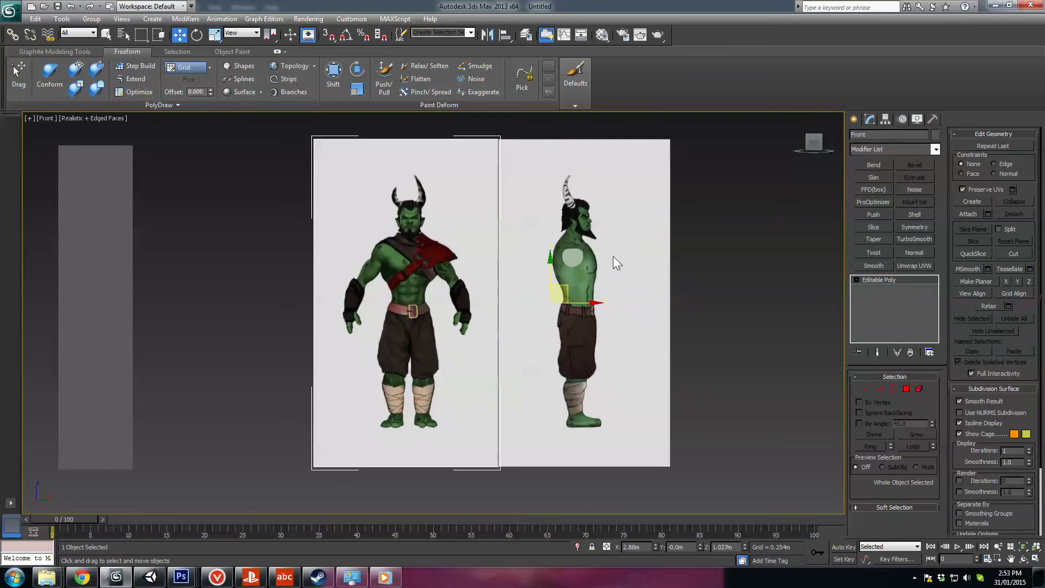
pyautogui.click(707, 245)
pyautogui.click(637, 248)
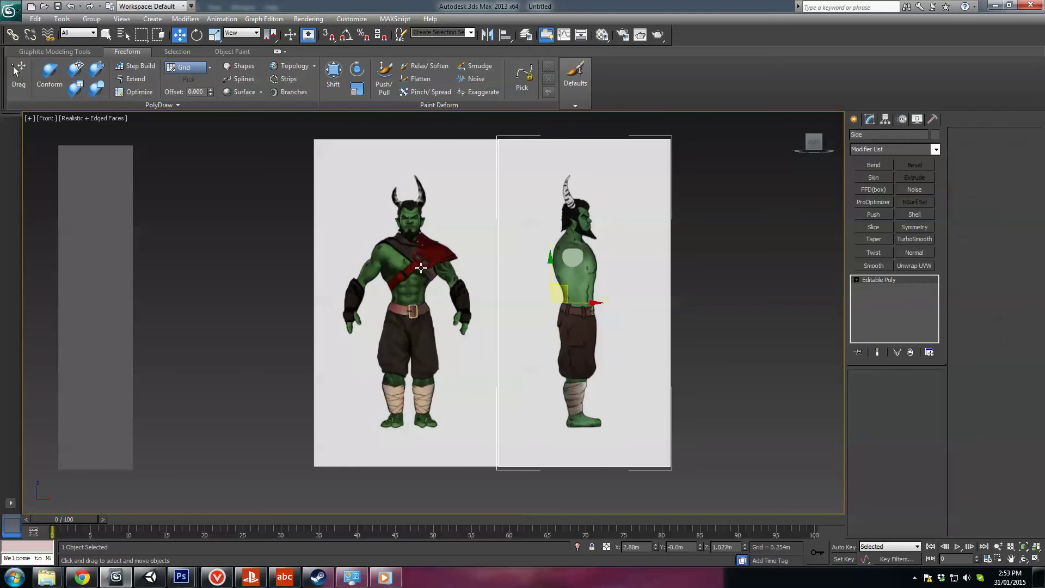
pyautogui.click(418, 263)
# Set the reference coordinate system to Local and select both the Front and Side planes
pyautogui.click(237, 33)
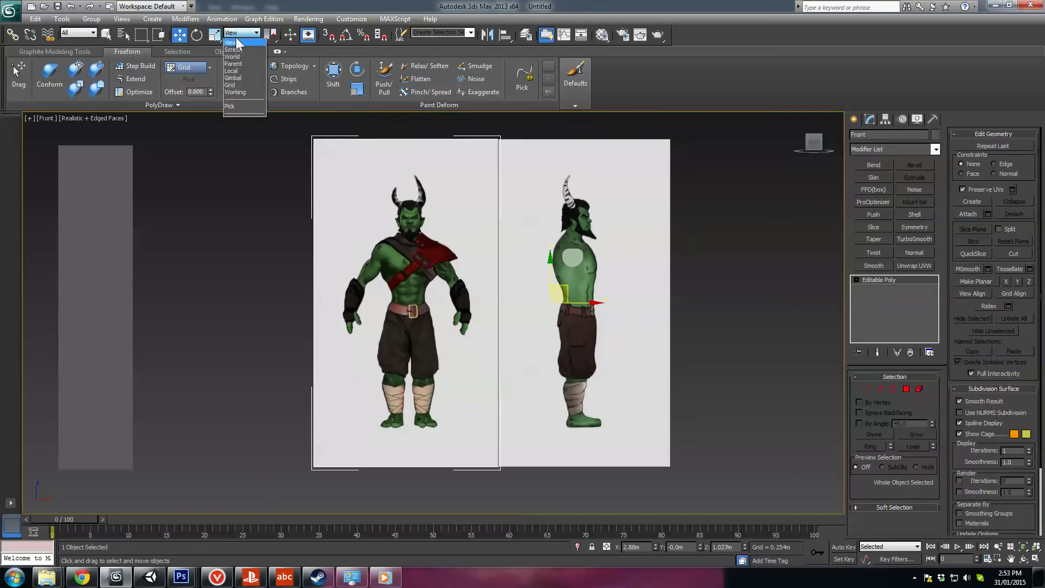
pyautogui.click(239, 76)
pyautogui.moveTo(640, 288); pyautogui.dragTo(629, 290, button='middle')
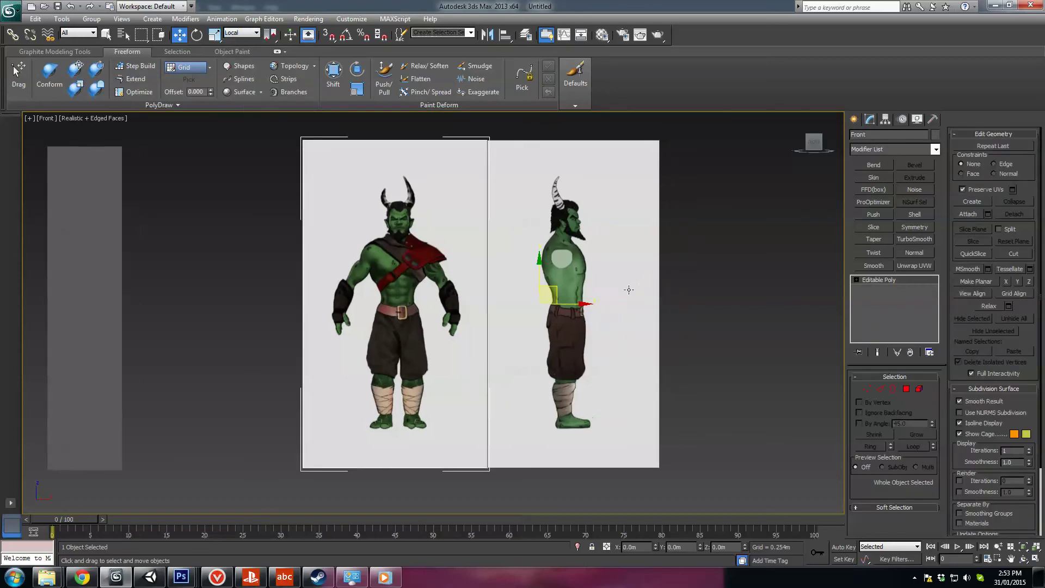
pyautogui.click(683, 239)
pyautogui.click(615, 246)
pyautogui.click(428, 252)
pyautogui.moveTo(750, 240); pyautogui.dragTo(414, 303)
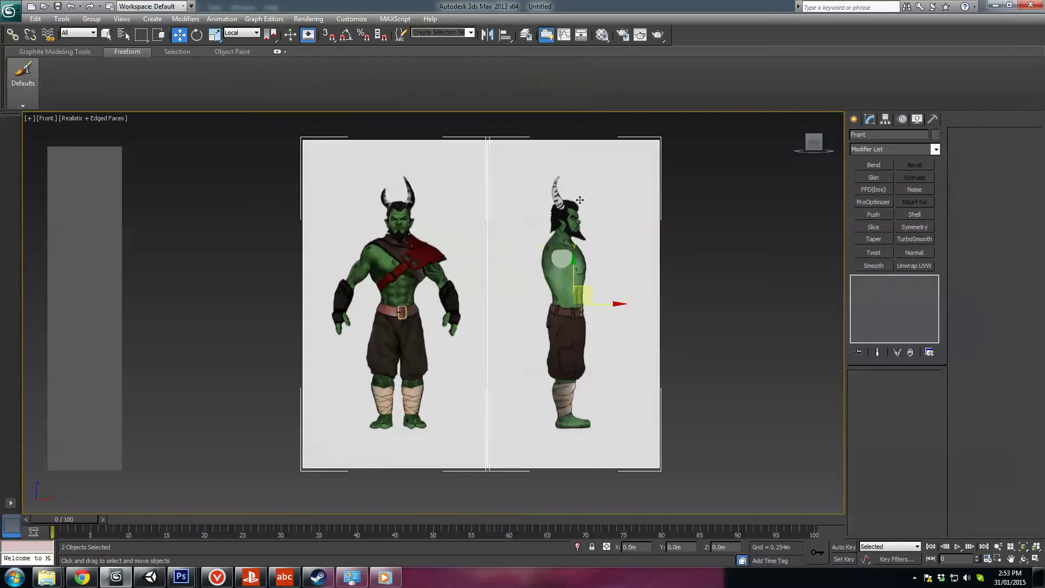
# Centre the pivots of both reference planes on their objects and convert the planes to editable poly
pyautogui.click(883, 119)
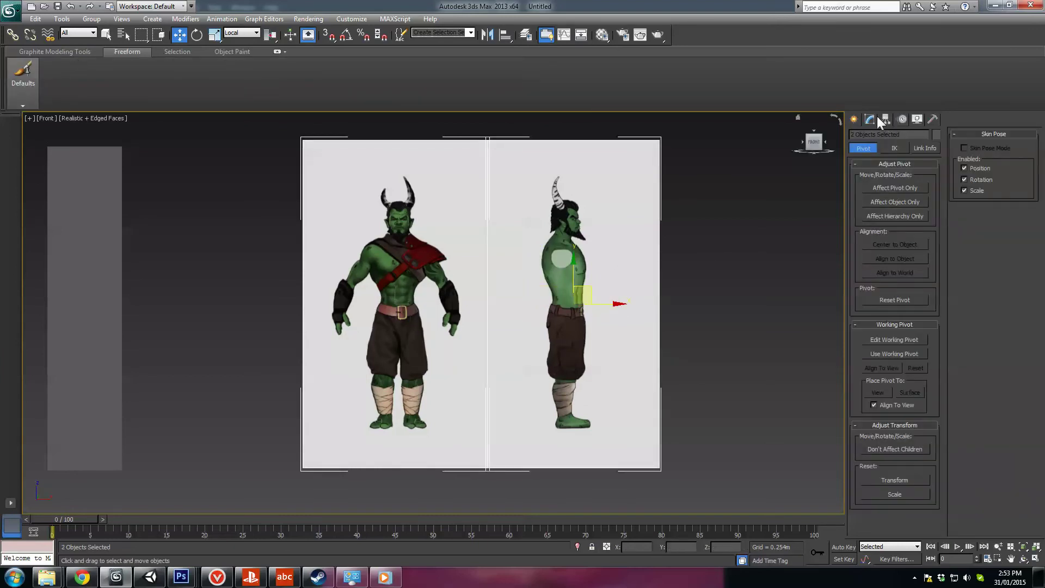
pyautogui.click(880, 188)
pyautogui.click(892, 246)
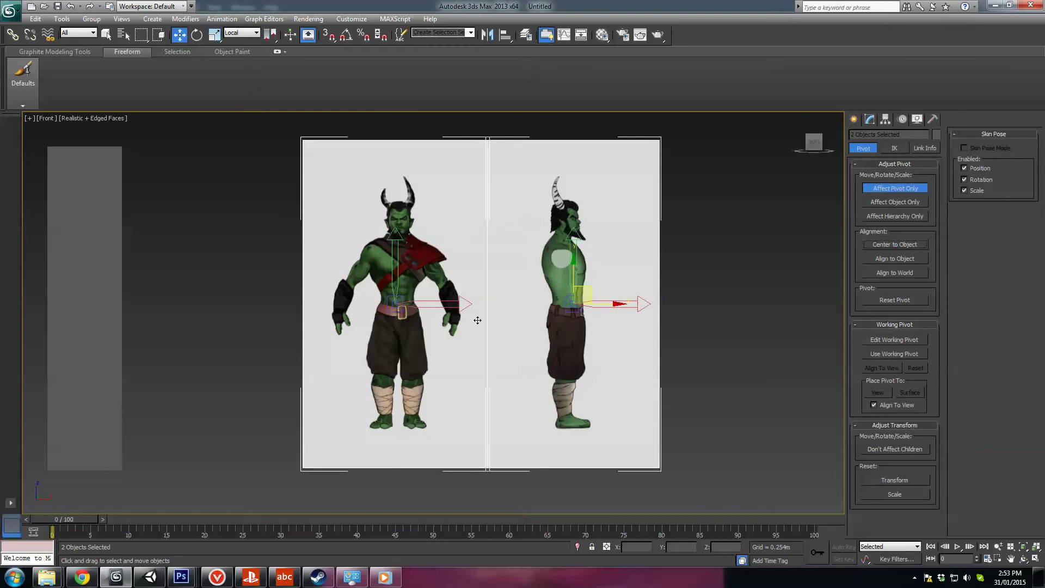
pyautogui.rightClick(538, 273)
pyautogui.moveTo(599, 370)
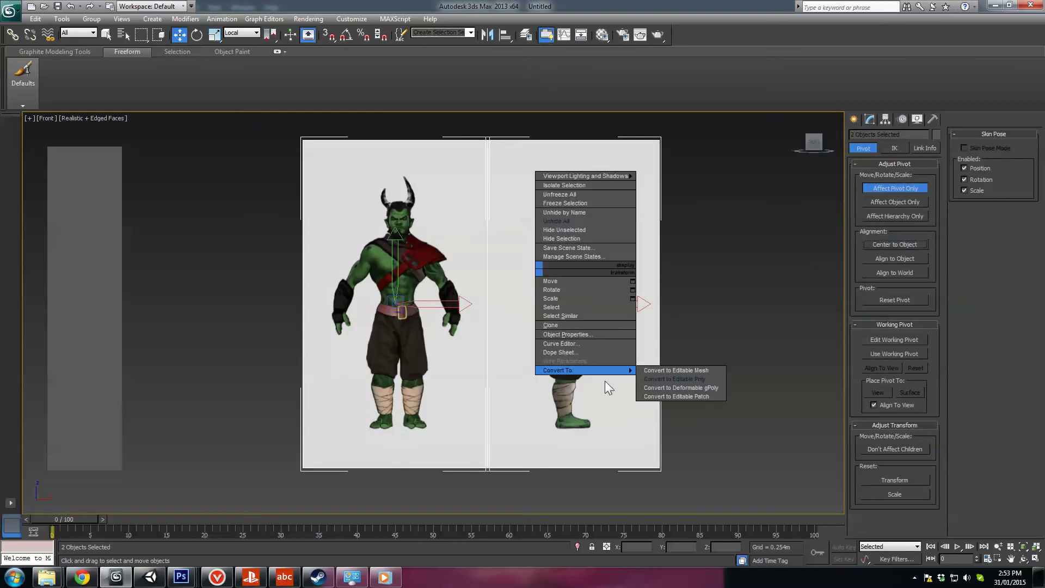
pyautogui.click(689, 380)
pyautogui.click(525, 253)
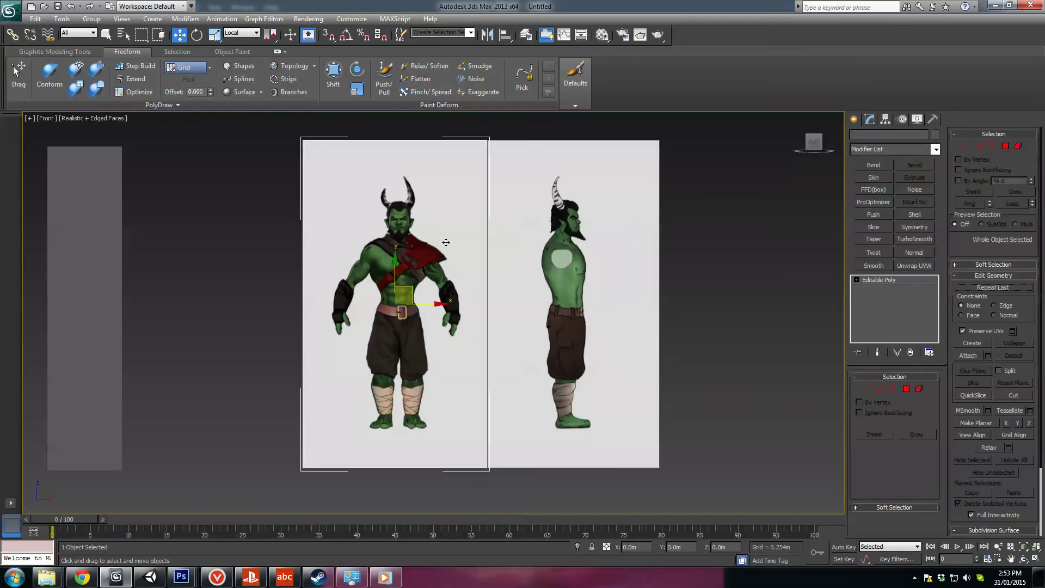
# Try rotating the Side plane about its vertical axis without angle snapping
pyautogui.moveTo(521, 321); pyautogui.dragTo(506, 356, button='middle')
pyautogui.moveTo(507, 357); pyautogui.dragTo(586, 368, button='middle')
pyautogui.press('e')
pyautogui.moveTo(640, 291); pyautogui.dragTo(569, 308)
pyautogui.hotkey('ctrl', 'z')
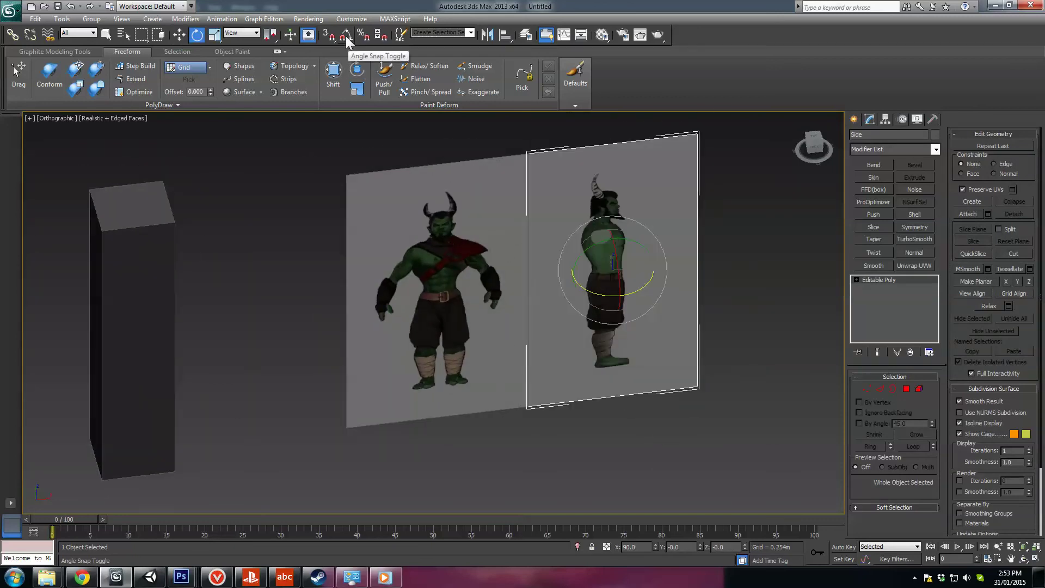
# Turn on angle snap and rotate the Side plane about its vertical axis until it is perpendicular to the Front plane
pyautogui.click(346, 36)
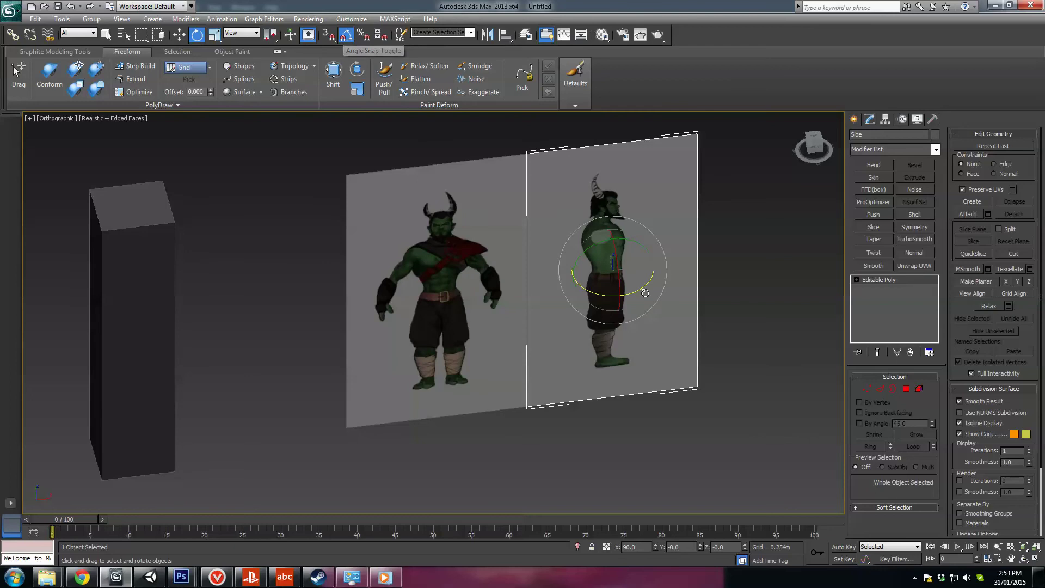
pyautogui.moveTo(640, 292); pyautogui.dragTo(591, 306)
pyautogui.hotkey('ctrl', 'z')
pyautogui.press('w')
pyautogui.moveTo(592, 303); pyautogui.dragTo(658, 325, button='middle')
pyautogui.scroll(-2, 655, 303)
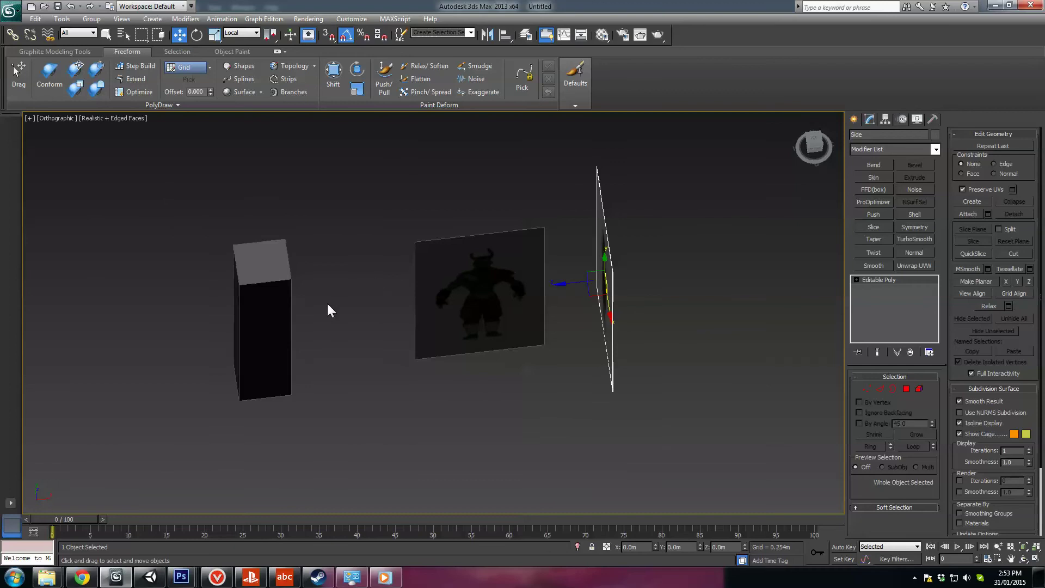
# Set the reference coordinate system to View and move the height-guide box to absolute X 0 m and Y 0 m
pyautogui.click(249, 288)
pyautogui.moveTo(303, 251); pyautogui.dragTo(357, 228, button='middle')
pyautogui.rightClick(179, 35)
pyautogui.click(240, 33)
pyautogui.click(240, 44)
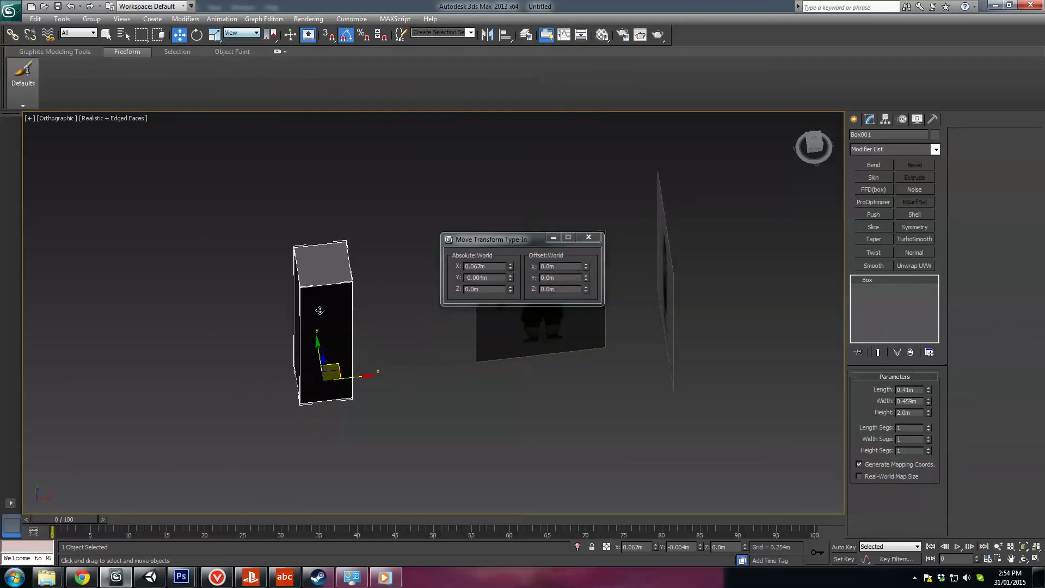
pyautogui.moveTo(332, 250); pyautogui.dragTo(350, 260, button='middle')
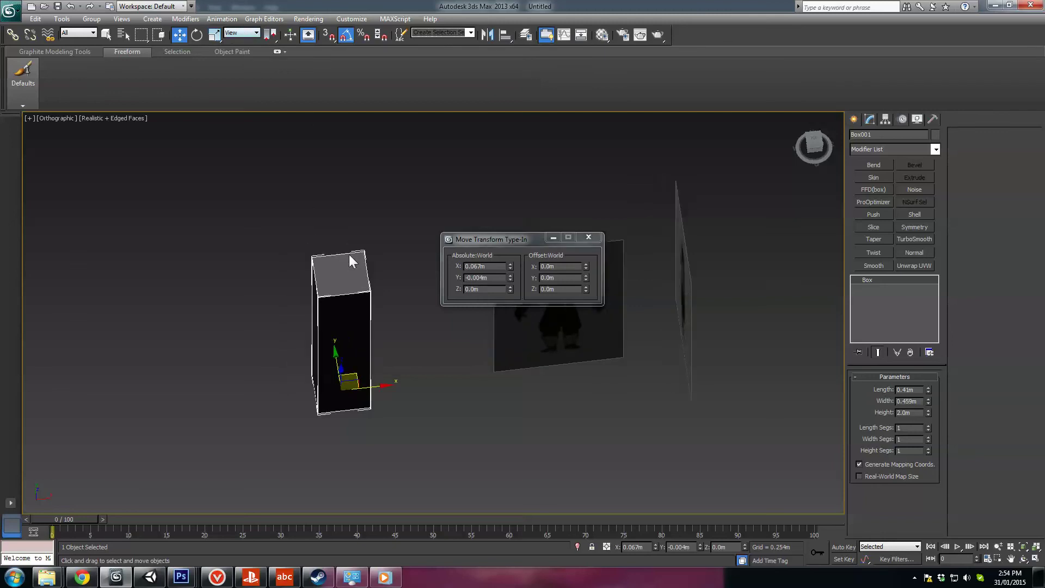
pyautogui.rightClick(511, 280)
pyautogui.rightClick(510, 268)
# Show the home grid and convert the height-guide box to an editable poly
pyautogui.moveTo(391, 317); pyautogui.dragTo(410, 329, button='middle')
pyautogui.press('g')
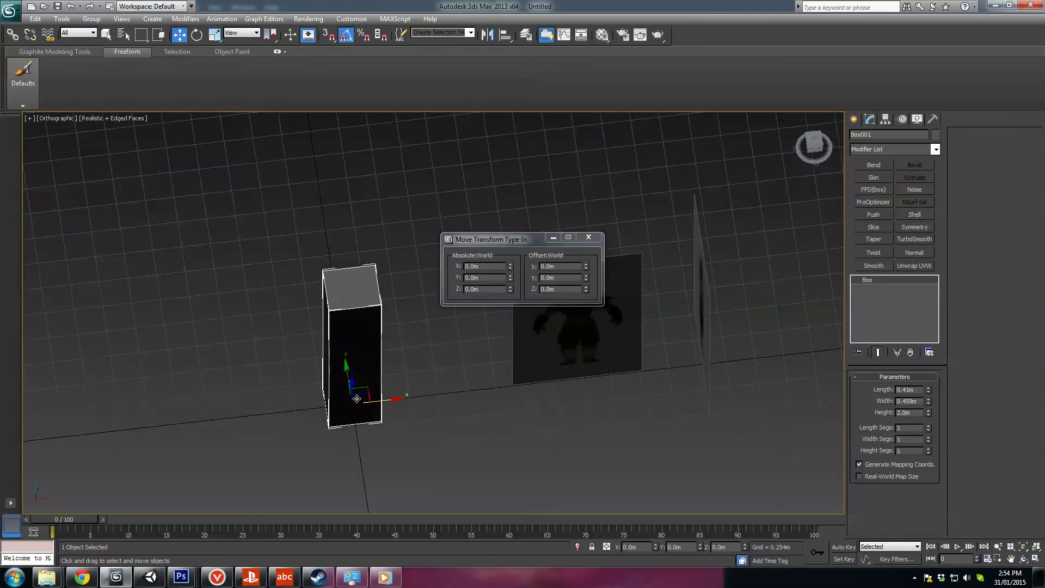
pyautogui.keyDown('alt'); pyautogui.moveTo(357, 399); pyautogui.dragTo(510, 356, button='middle'); pyautogui.keyUp('alt')
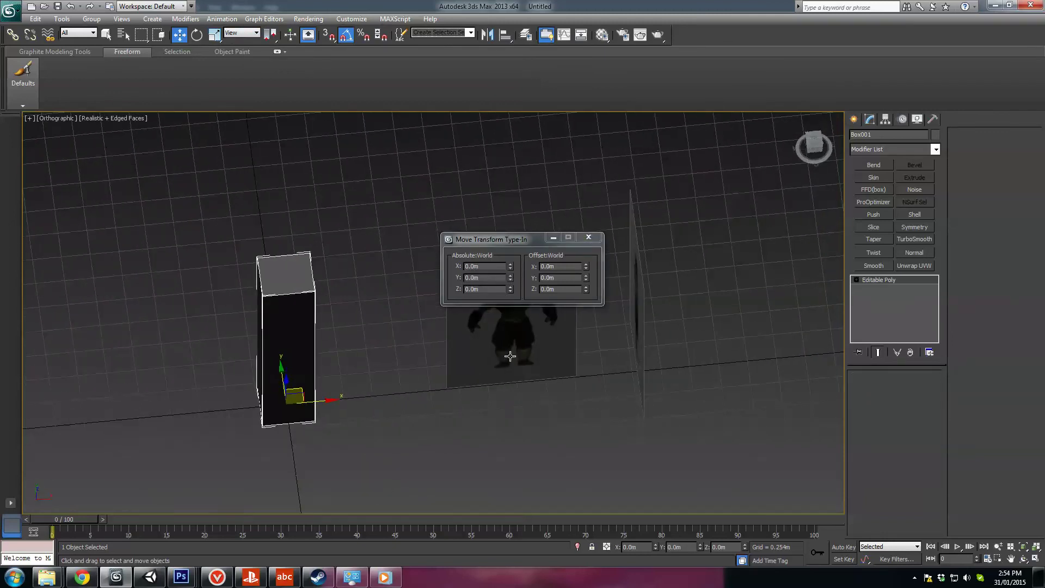
# Set the Front plane's absolute Z and X positions to 0 m
pyautogui.click(510, 357)
pyautogui.rightClick(510, 290)
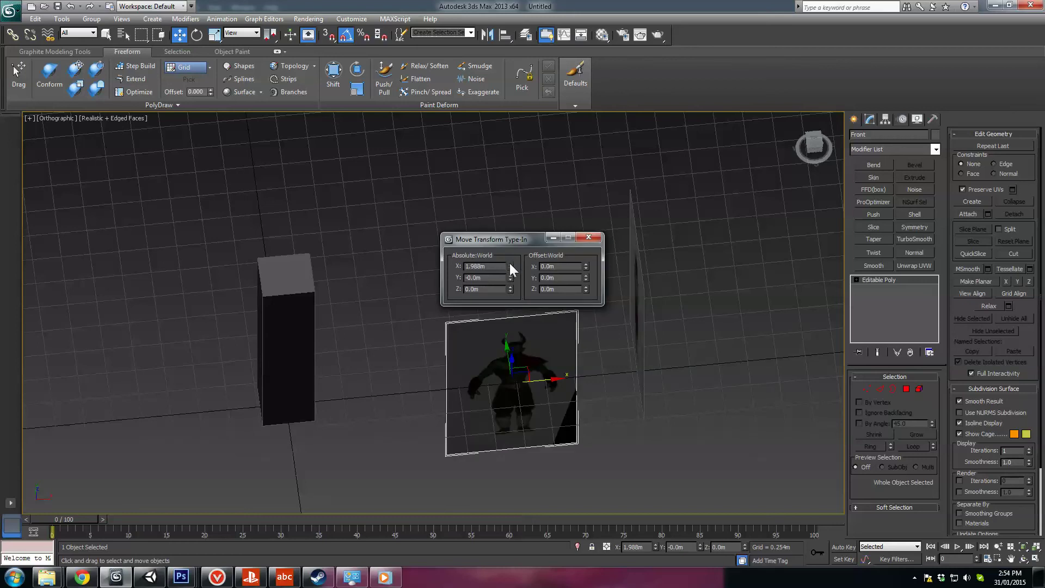
pyautogui.rightClick(510, 265)
# Move the Side plane to the world origin, with absolute X, Y and Z positions of 0 m
pyautogui.click(625, 267)
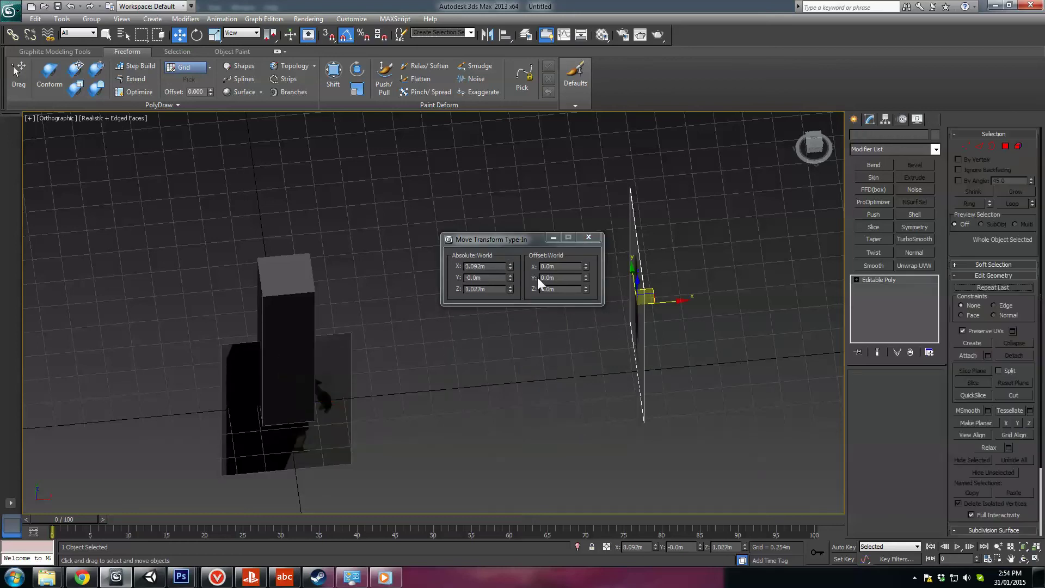
pyautogui.rightClick(510, 289)
pyautogui.rightClick(510, 277)
pyautogui.rightClick(510, 266)
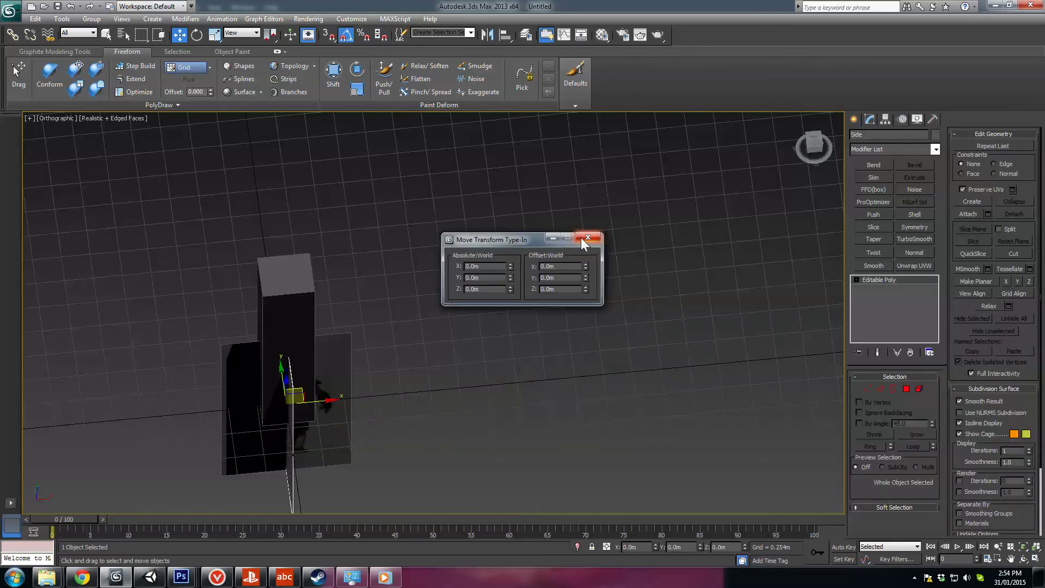
# Close the transform type-in and undo the planes' moves to the origin and the height-guide box's conversion to editable poly
pyautogui.click(581, 238)
pyautogui.moveTo(308, 396); pyautogui.dragTo(492, 275, button='middle')
pyautogui.hotkey('ctrl', 'z')
pyautogui.hotkey('ctrl', 'z')
pyautogui.hotkey('ctrl', 'z')
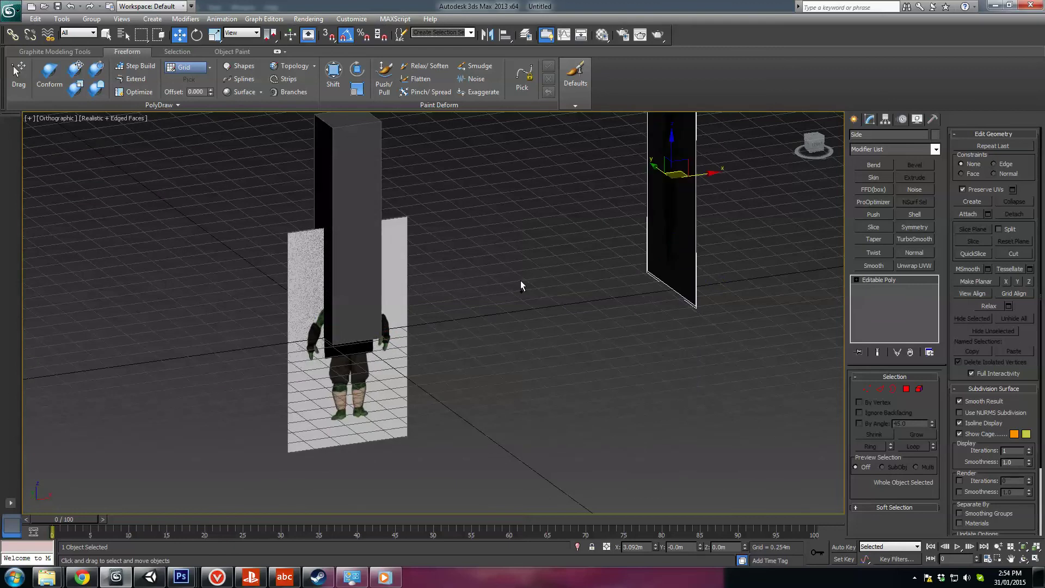
pyautogui.hotkey('ctrl', 'z')
pyautogui.hotkey('ctrl', 'z')
pyautogui.hotkey('ctrl', 'z')
pyautogui.hotkey('ctrl', 'z')
pyautogui.keyDown('alt'); pyautogui.moveTo(578, 234); pyautogui.dragTo(575, 276, button='middle'); pyautogui.keyUp('alt')
# Move the Front plane along X to about 0.009 m and the Side plane to about 0.23 m, crossing the height-guide box
pyautogui.moveTo(573, 265); pyautogui.dragTo(347, 269)
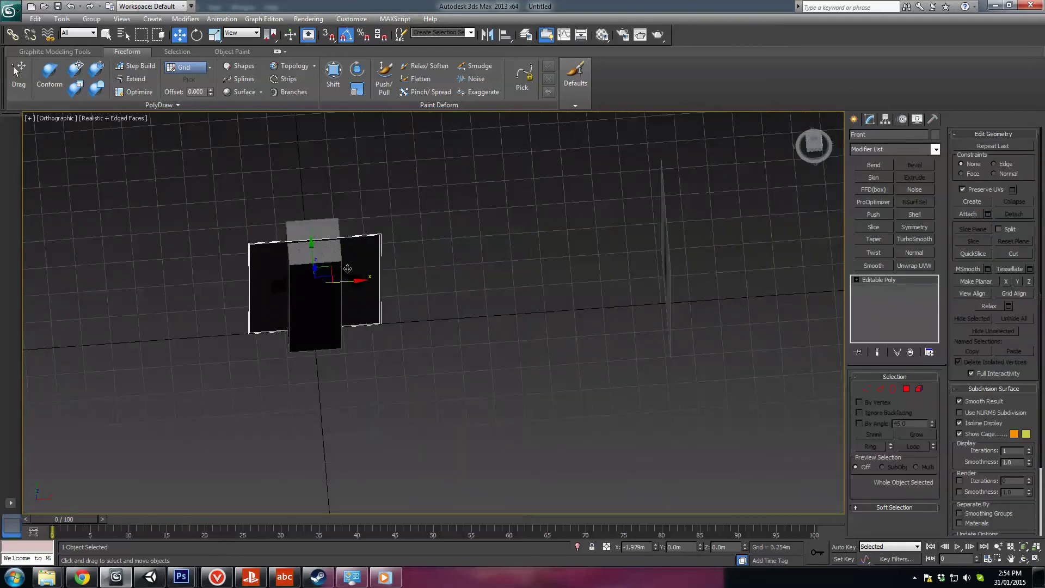
pyautogui.click(675, 262)
pyautogui.click(668, 257)
pyautogui.moveTo(668, 255); pyautogui.dragTo(364, 277)
pyautogui.moveTo(350, 287); pyautogui.dragTo(466, 312, button='middle')
# Select the height-guide box and turn on see-through display for it
pyautogui.click(390, 285)
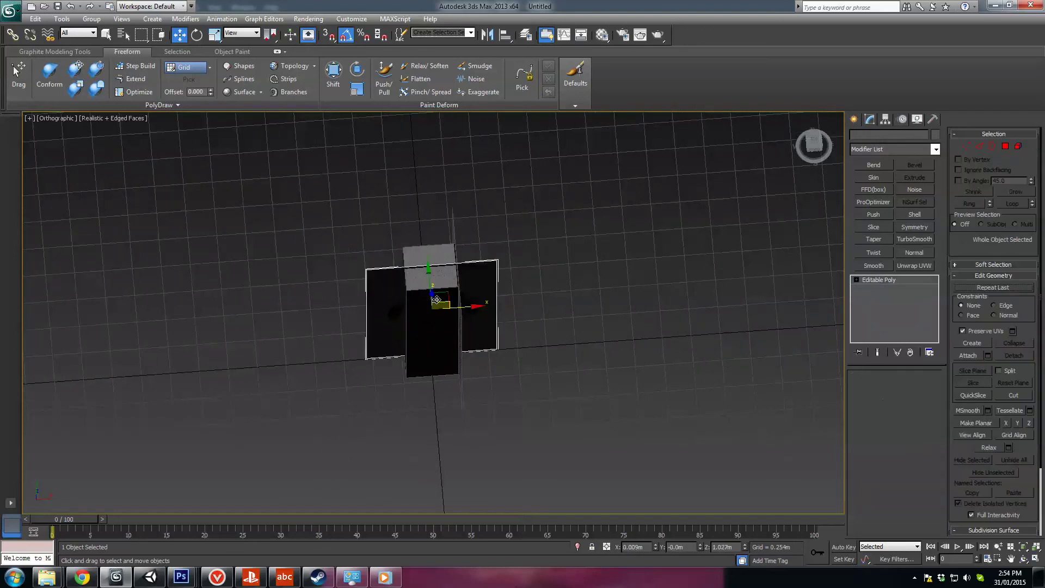
pyautogui.click(437, 322)
pyautogui.keyDown('alt'); pyautogui.moveTo(409, 353); pyautogui.dragTo(442, 315, button='middle'); pyautogui.keyUp('alt')
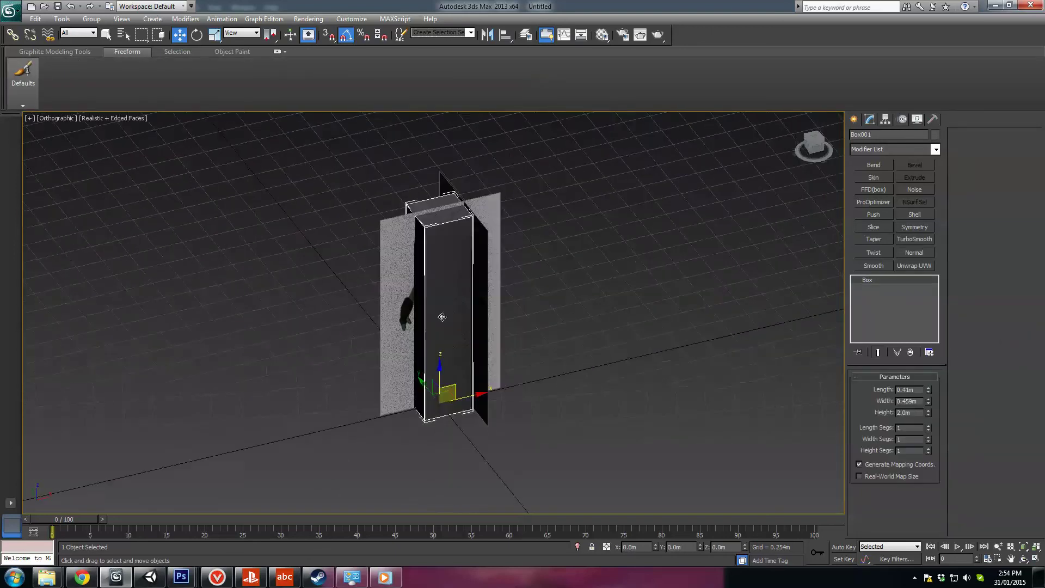
pyautogui.scroll(2, 414, 287)
pyautogui.click(375, 253)
pyautogui.click(452, 239)
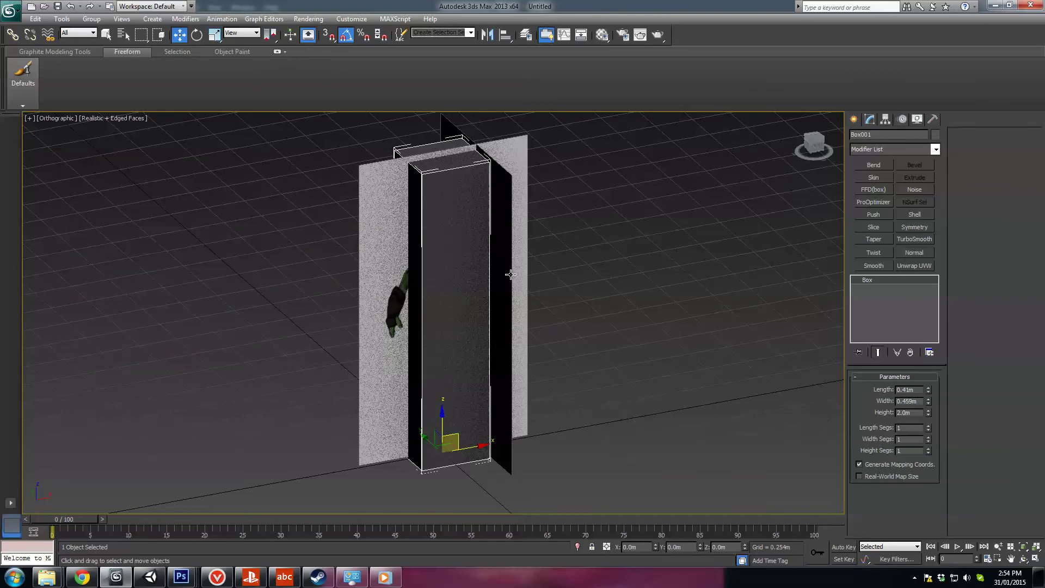
pyautogui.moveTo(454, 277); pyautogui.dragTo(496, 318, button='middle')
pyautogui.hotkey('alt', 'x')
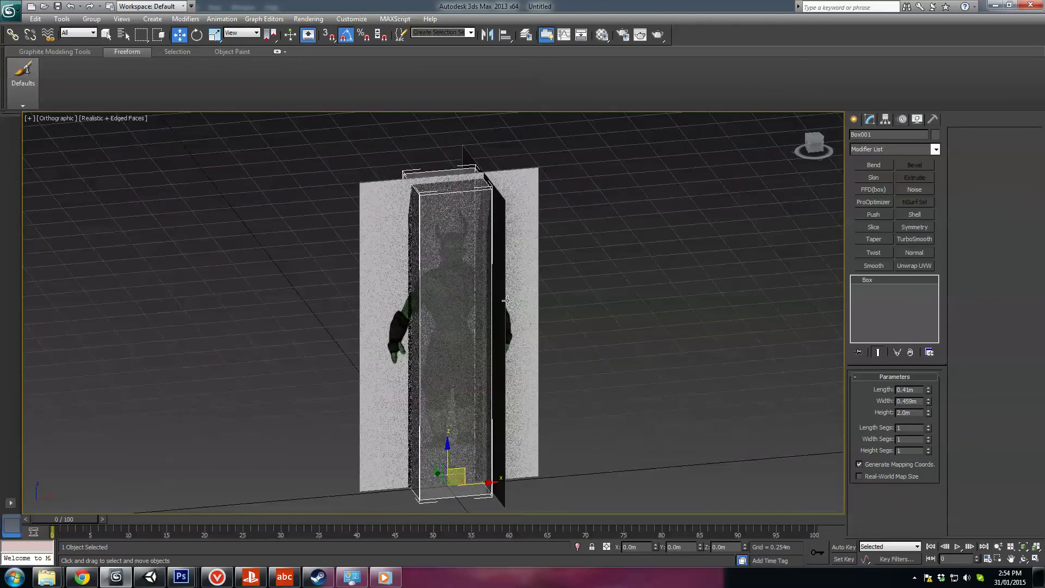
# Frame the character in the Front view, hide the home grid and set the viewport shading to Shaded
pyautogui.press('f')
pyautogui.press('z')
pyautogui.click(494, 312)
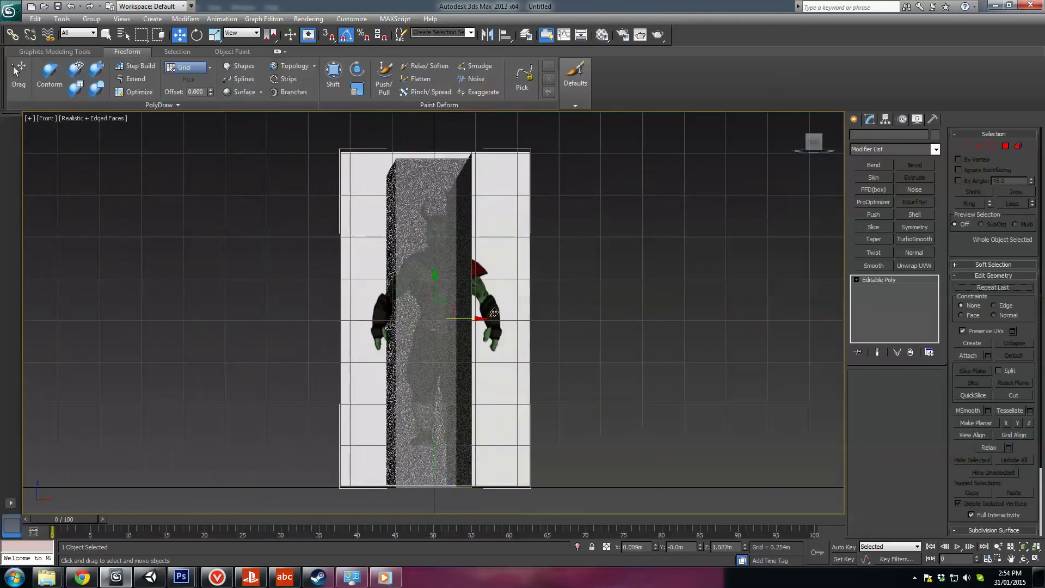
pyautogui.moveTo(494, 312); pyautogui.dragTo(503, 336, button='middle')
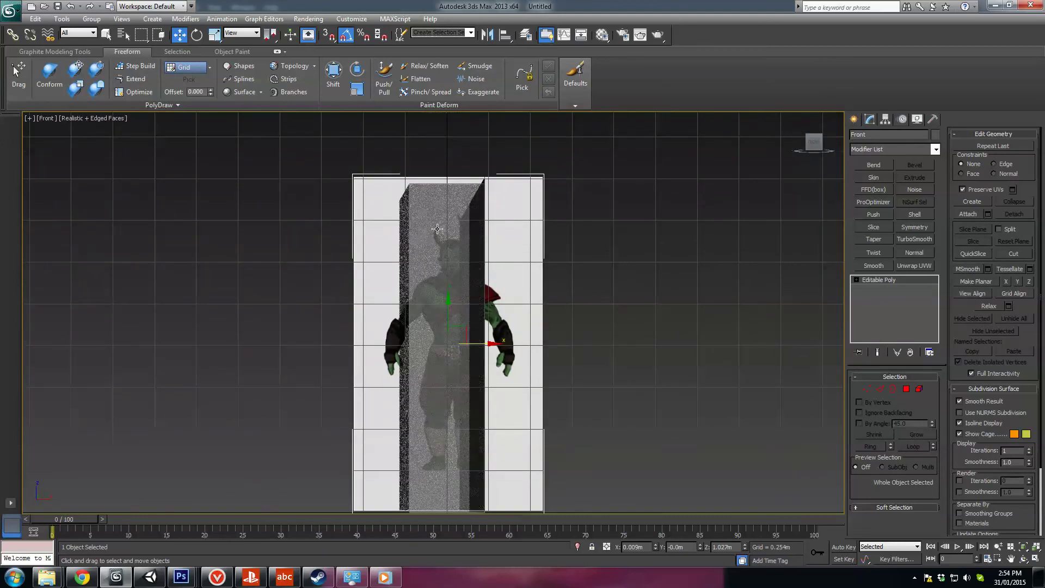
pyautogui.press('g')
pyautogui.moveTo(484, 298); pyautogui.dragTo(475, 284, button='middle')
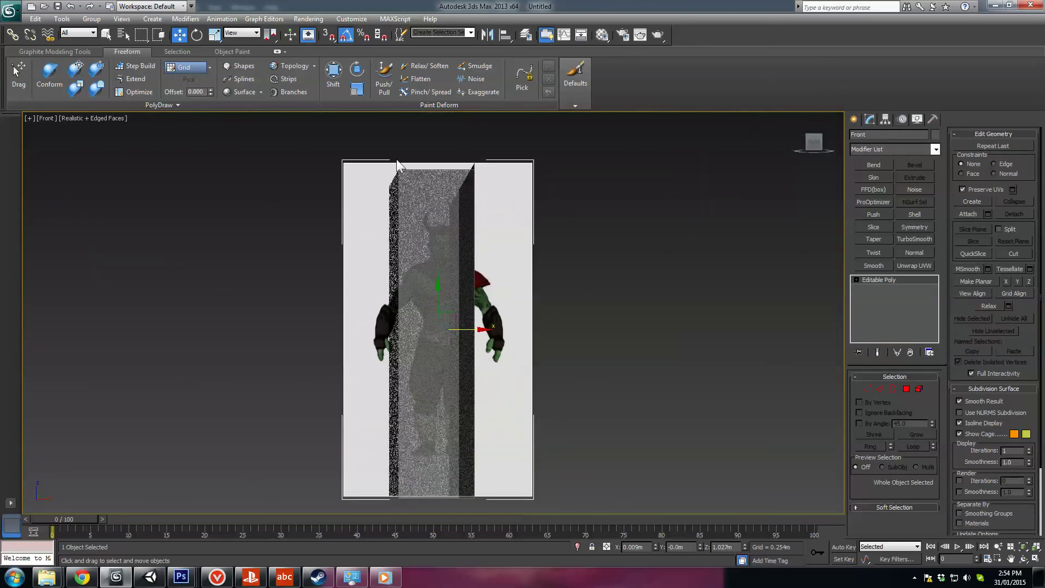
pyautogui.click(108, 119)
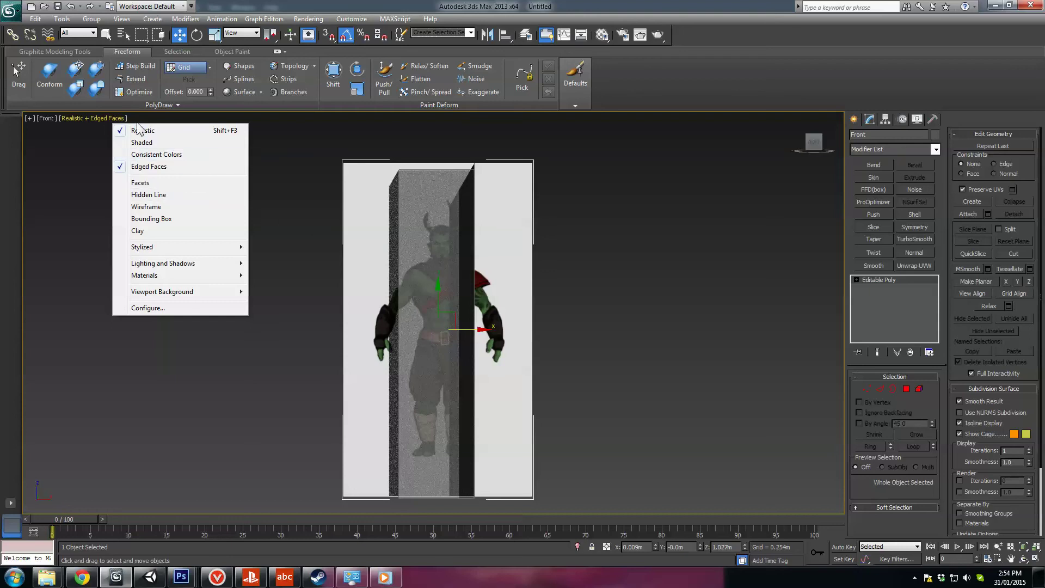
pyautogui.click(92, 118)
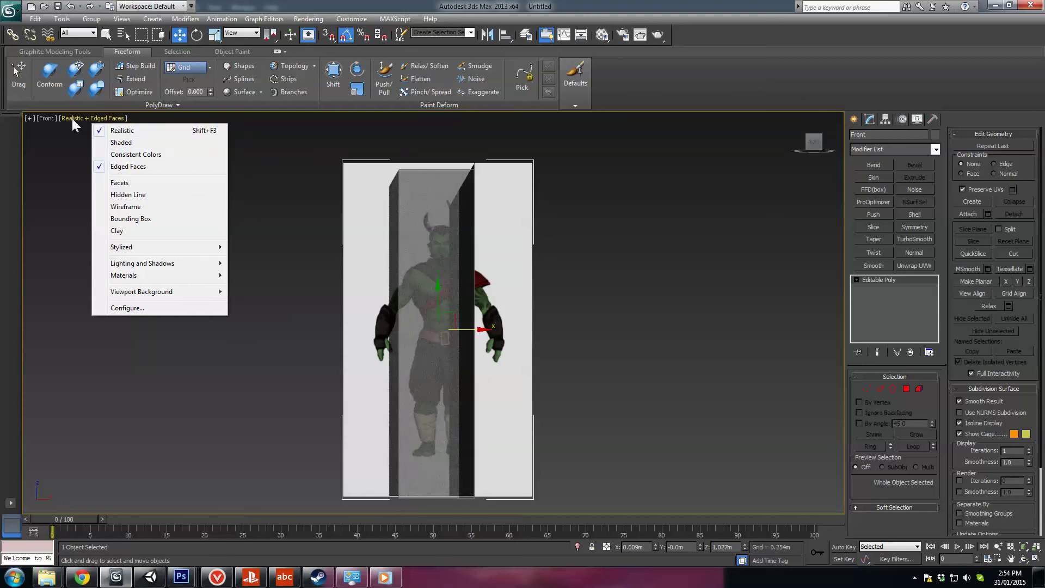
pyautogui.click(121, 143)
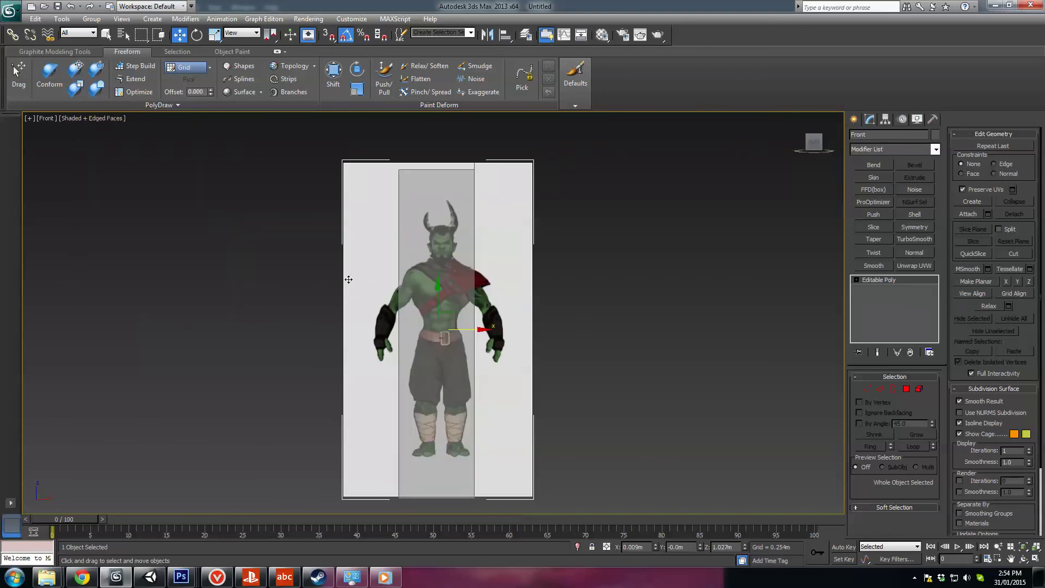
# Scale and move the Front and Side planes together in the Front view until the character's feet-to-head height matches the 2 m box
pyautogui.moveTo(533, 379)
pyautogui.mouseDown(button='middle')
pyautogui.moveTo(487, 380)
pyautogui.moveTo(517, 390)
pyautogui.mouseUp(button='middle')
pyautogui.scroll(2, 507, 381)
pyautogui.scroll(-2, 488, 380)
pyautogui.moveTo(583, 236); pyautogui.dragTo(508, 368)
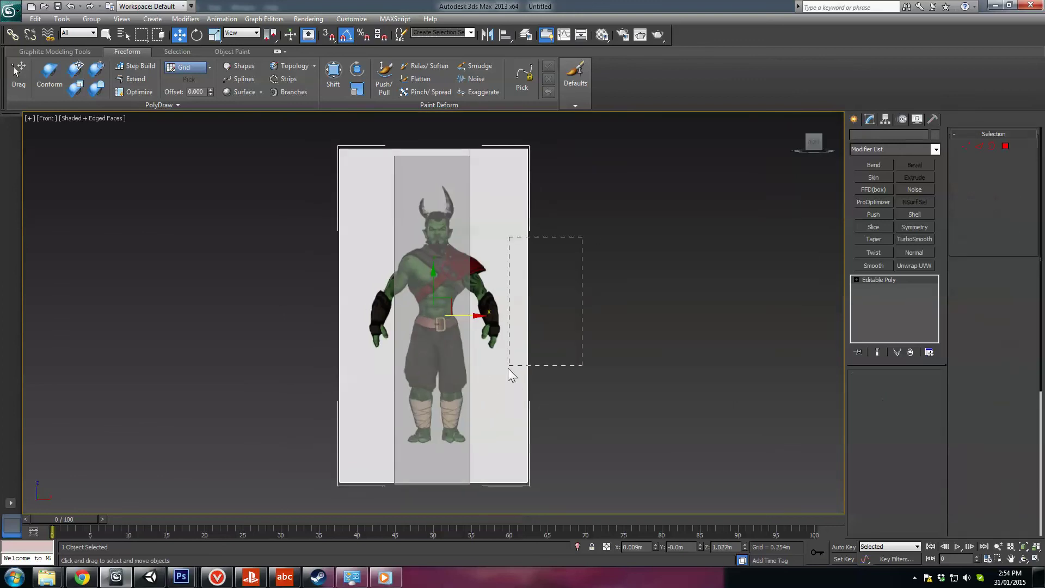
pyautogui.keyDown('alt'); pyautogui.moveTo(508, 368); pyautogui.dragTo(531, 395, button='middle'); pyautogui.keyUp('alt')
pyautogui.click(487, 201)
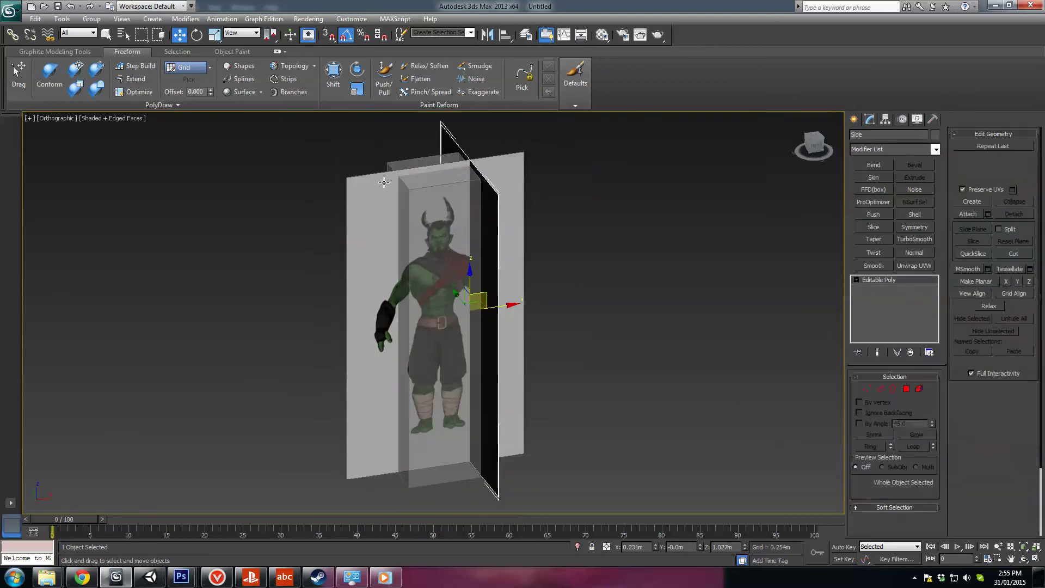
pyautogui.keyDown('ctrl'); pyautogui.click(506, 218); pyautogui.keyUp('ctrl')
pyautogui.moveTo(475, 288); pyautogui.dragTo(512, 272, button='middle')
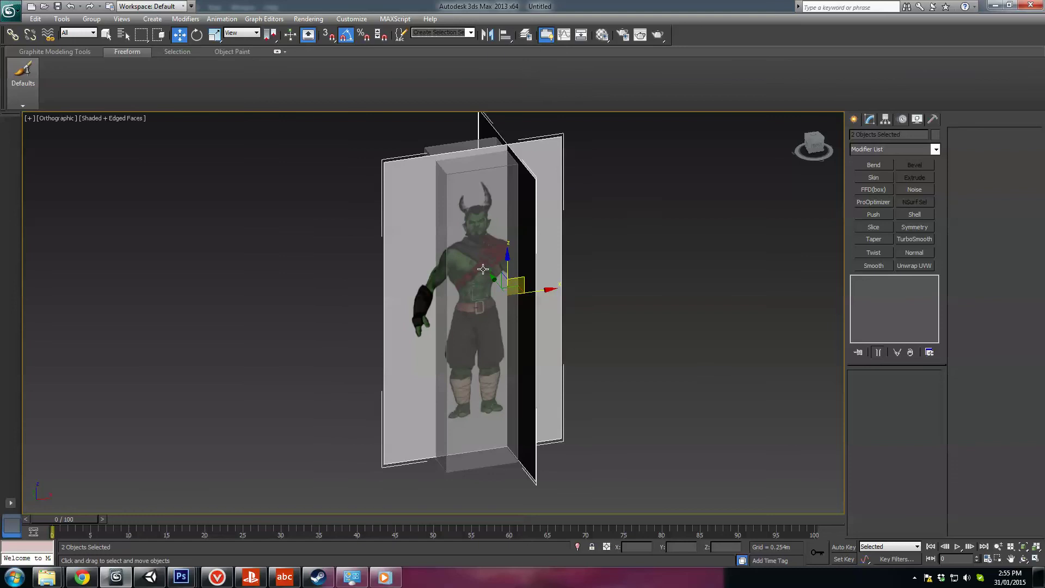
pyautogui.press('f')
pyautogui.press('z')
pyautogui.moveTo(463, 331); pyautogui.dragTo(487, 313, button='middle')
pyautogui.press('r')
pyautogui.scroll(3, 484, 321)
pyautogui.press('w')
pyautogui.moveTo(519, 305)
pyautogui.mouseDown()
pyautogui.moveTo(526, 312)
pyautogui.moveTo(530, 297)
pyautogui.moveTo(489, 307)
pyautogui.moveTo(517, 302)
pyautogui.mouseUp()
pyautogui.scroll(1, 476, 321)
pyautogui.press('r')
pyautogui.press('w')
pyautogui.press('r')
pyautogui.press('w')
pyautogui.press('r')
pyautogui.press('w')
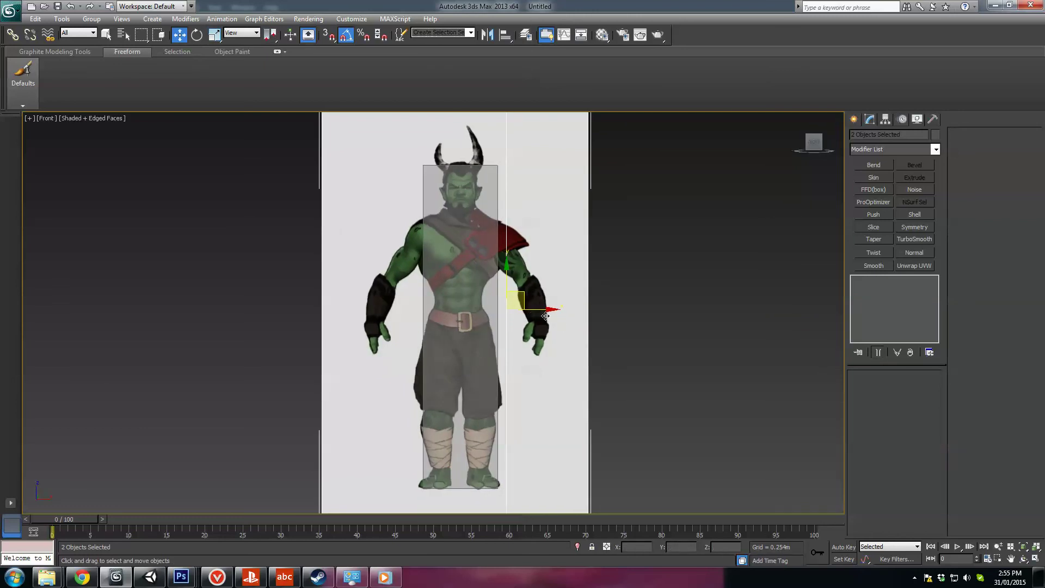
# Delete the height-guide box from between the reference planes
pyautogui.keyDown('alt'); pyautogui.moveTo(544, 316); pyautogui.dragTo(620, 338, button='middle'); pyautogui.keyUp('alt')
pyautogui.click(487, 296)
pyautogui.press('Delete')
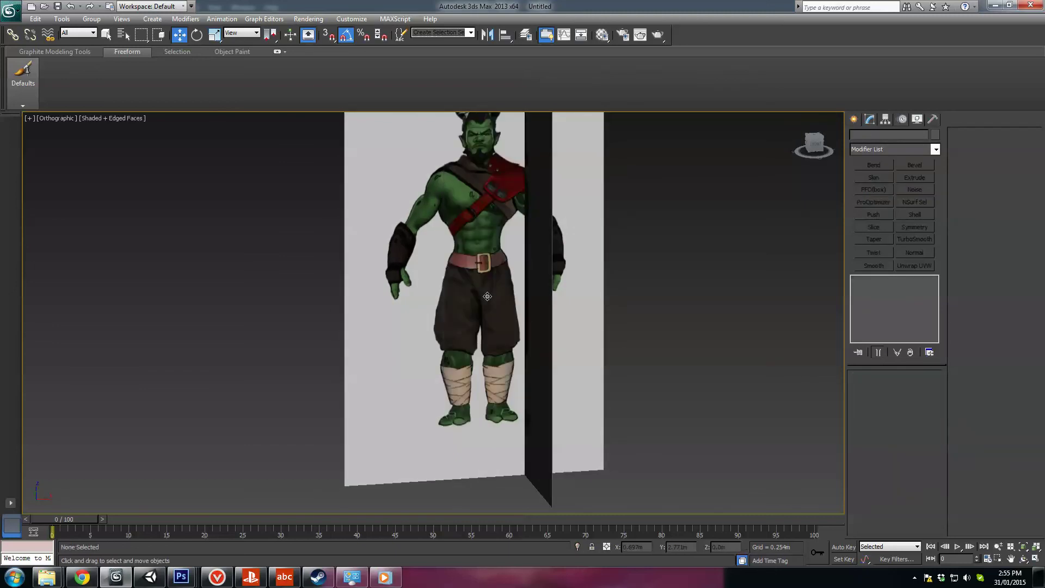
# Show the home grid in the Front view and nudge both reference planes together slightly along positive X
pyautogui.press('f')
pyautogui.scroll(3, 530, 343)
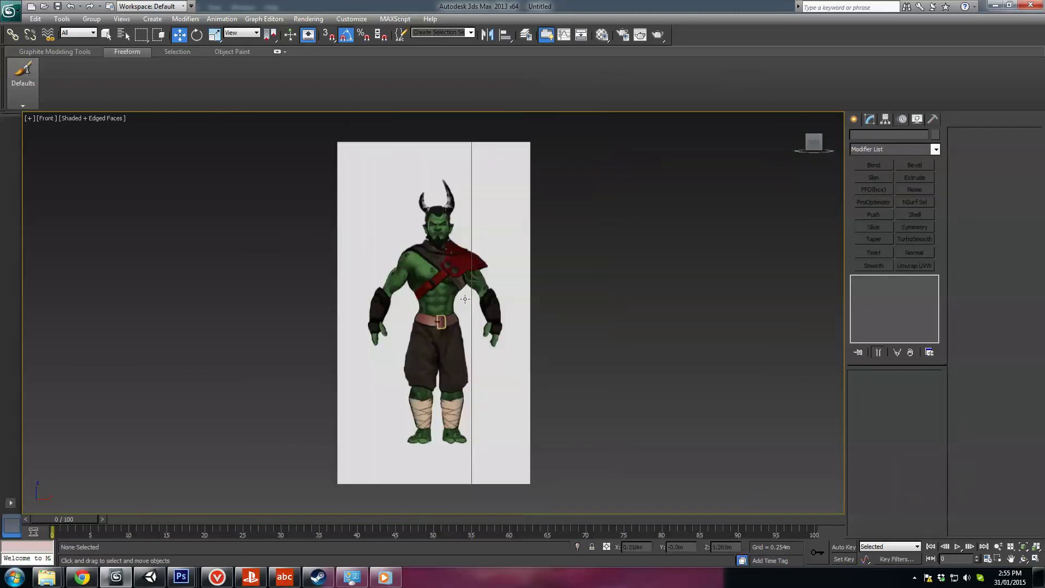
pyautogui.press('g')
pyautogui.moveTo(635, 210); pyautogui.dragTo(362, 381)
pyautogui.press('z')
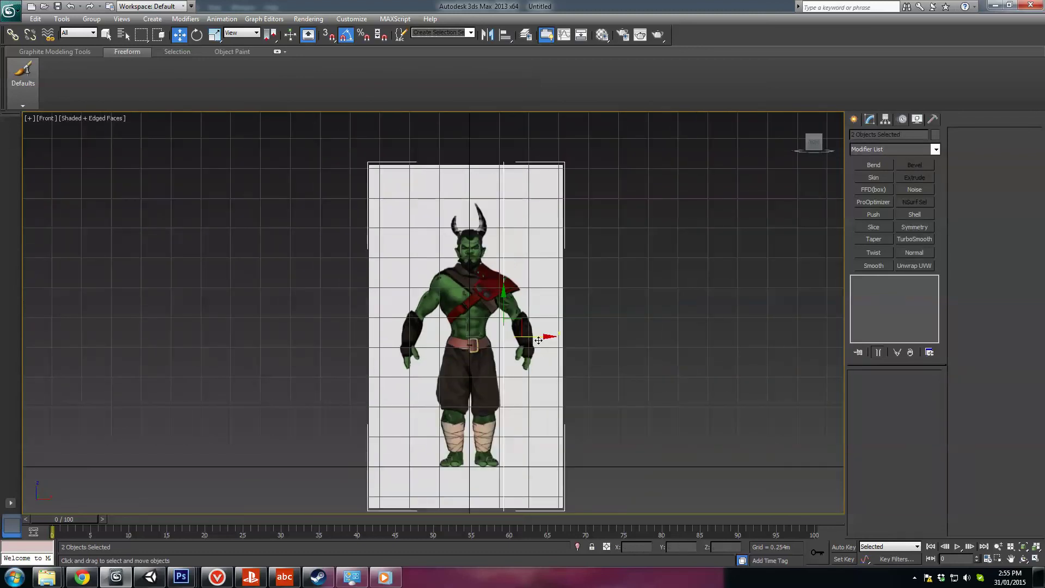
pyautogui.moveTo(538, 340); pyautogui.dragTo(540, 340)
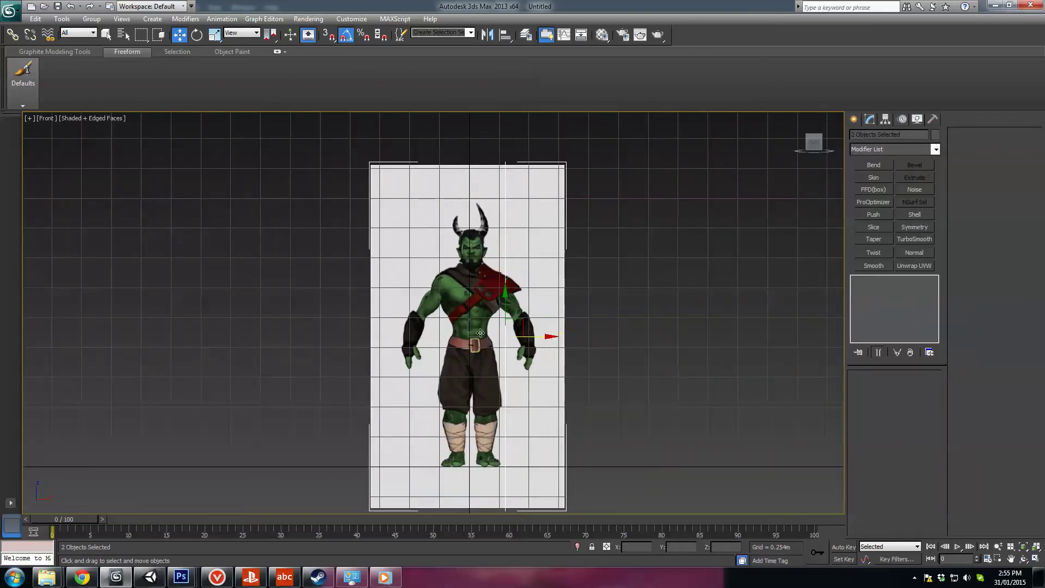
# Move the Front plane along X to about -0.033 m, lining up the character's face with the central grid line
pyautogui.click(488, 179)
pyautogui.scroll(5, 475, 281)
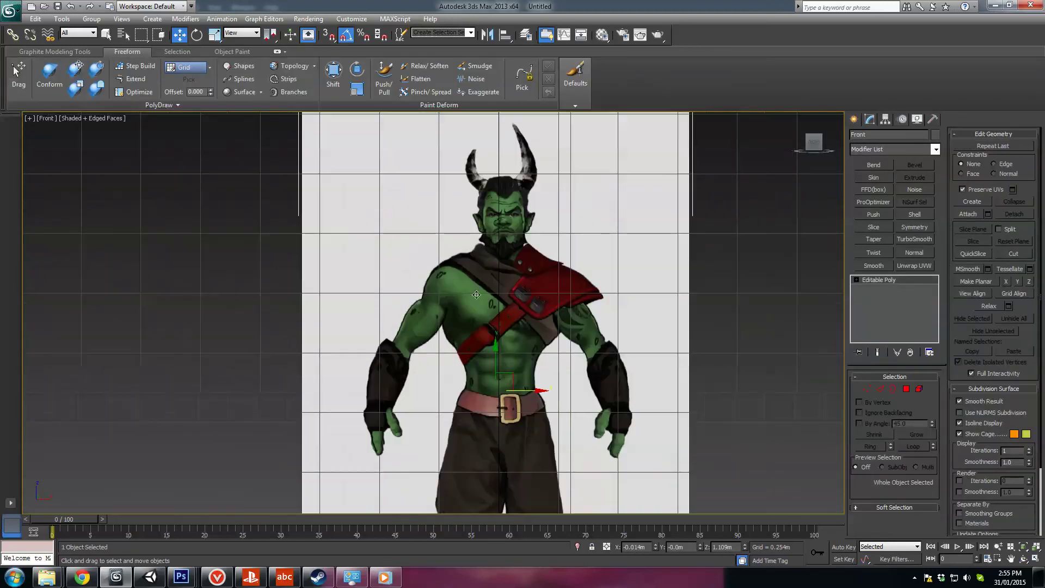
pyautogui.scroll(4, 475, 281)
pyautogui.moveTo(541, 387); pyautogui.dragTo(529, 445, button='middle')
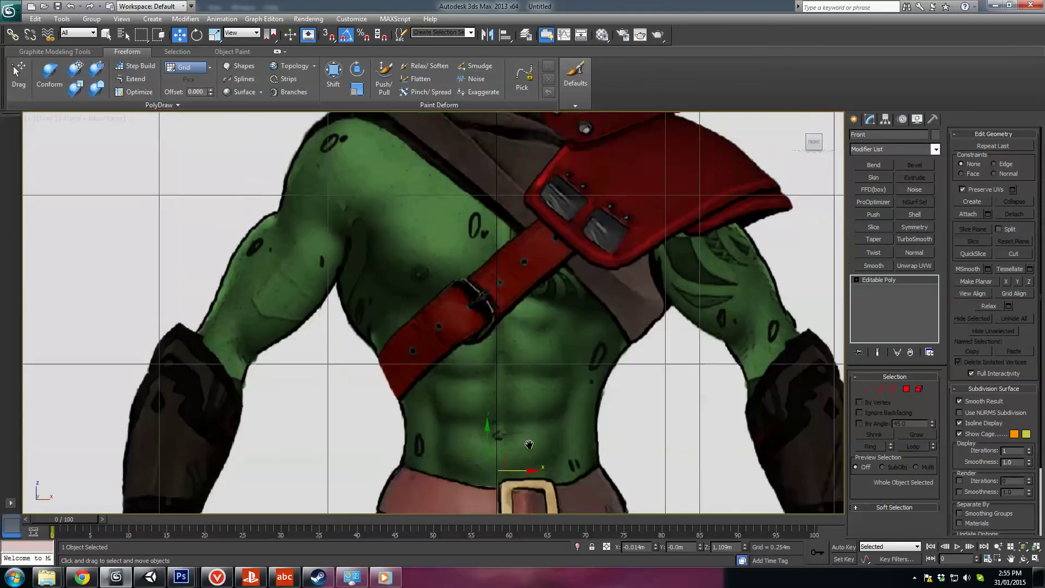
pyautogui.moveTo(510, 182); pyautogui.dragTo(485, 410, button='middle')
pyautogui.moveTo(524, 283); pyautogui.dragTo(521, 284)
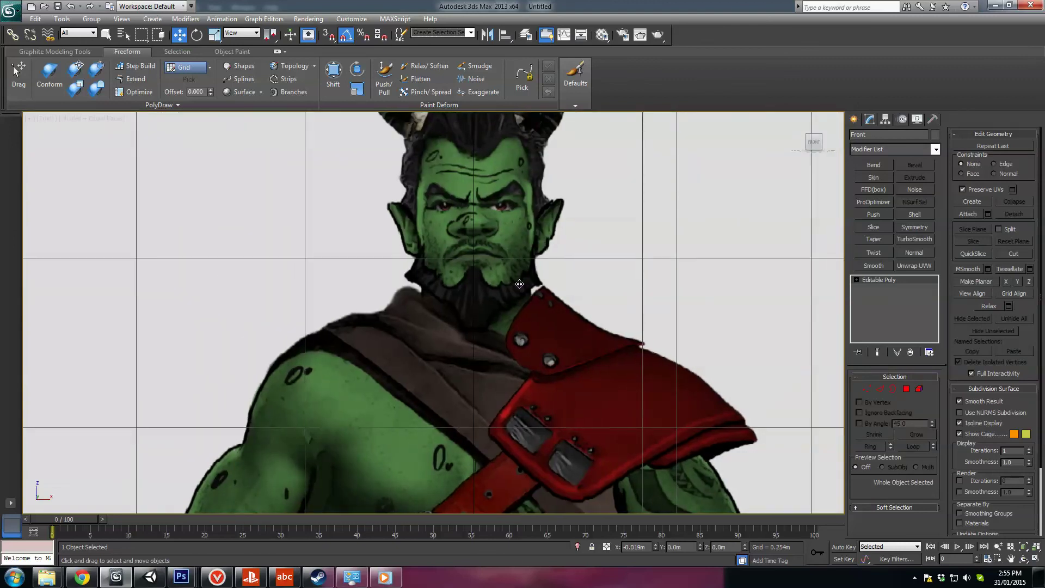
# Move the Front plane back along Y, behind the world origin
pyautogui.scroll(-8, 522, 294)
pyautogui.scroll(-2, 554, 293)
pyautogui.moveTo(513, 293); pyautogui.dragTo(485, 201, button='middle')
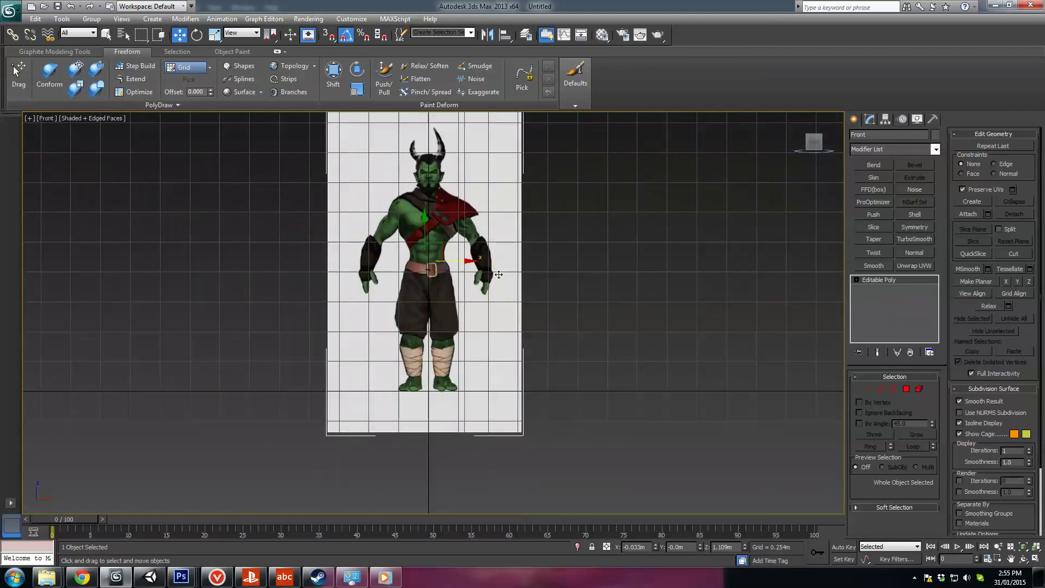
pyautogui.moveTo(485, 281); pyautogui.dragTo(409, 261, button='middle')
pyautogui.moveTo(410, 260); pyautogui.dragTo(392, 222)
# In the Left view, move the Side plane along Y to about -0.106 m to centre the character's profile on the origin
pyautogui.click(564, 302)
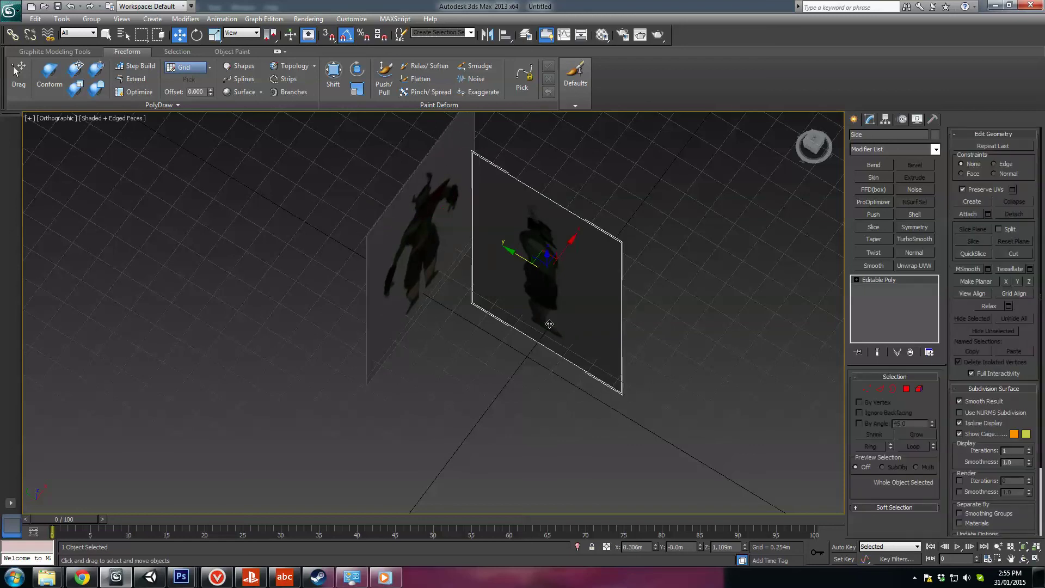
pyautogui.press('l')
pyautogui.scroll(3, 549, 324)
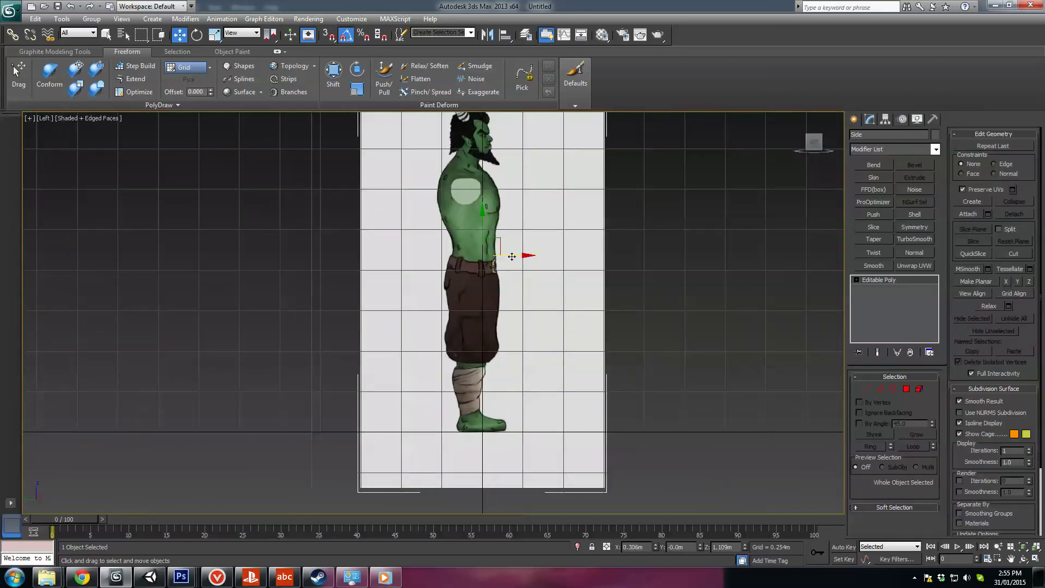
pyautogui.moveTo(512, 256); pyautogui.dragTo(532, 259)
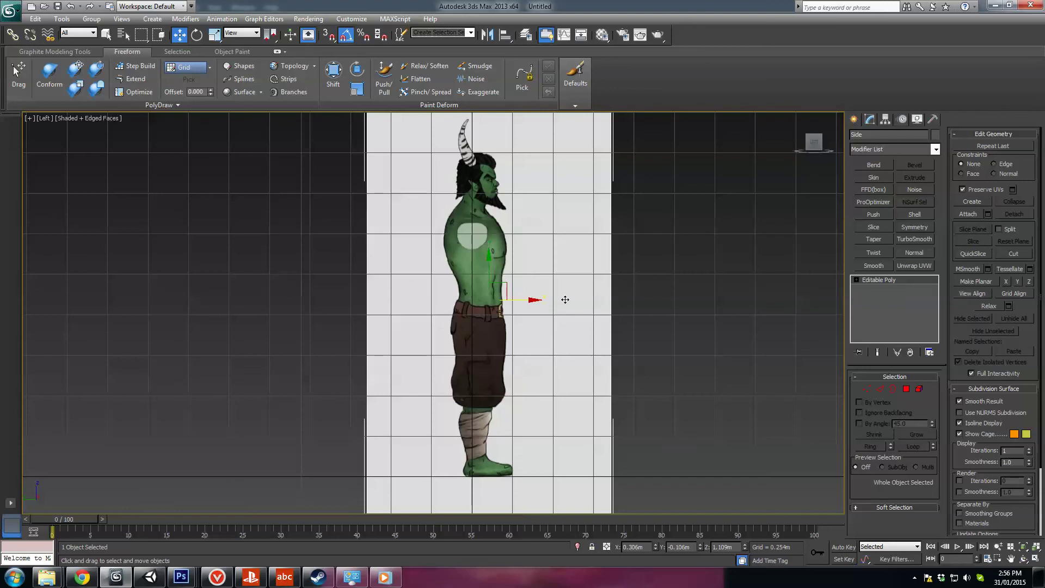
# Move the Side plane out along X to about 1.017 m from the origin
pyautogui.keyDown('alt'); pyautogui.moveTo(565, 298); pyautogui.dragTo(514, 289, button='middle'); pyautogui.keyUp('alt')
pyautogui.moveTo(491, 290); pyautogui.dragTo(533, 268)
pyautogui.keyDown('alt'); pyautogui.moveTo(550, 264); pyautogui.dragTo(535, 287, button='middle'); pyautogui.keyUp('alt')
pyautogui.moveTo(532, 281); pyautogui.dragTo(534, 280)
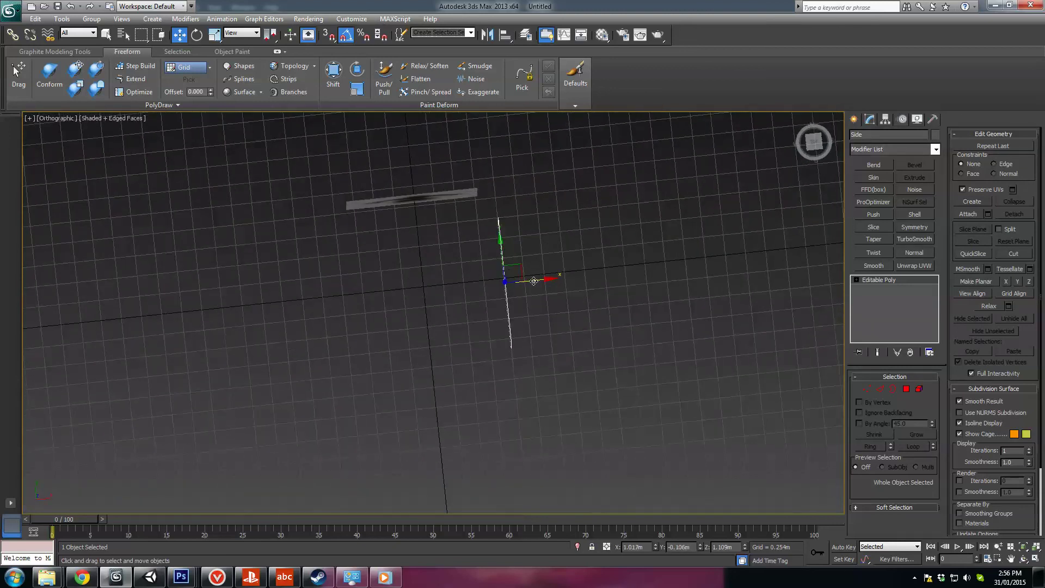
# Adjust the Front plane's distance behind the origin to about 1.041 m along Y
pyautogui.click(445, 196)
pyautogui.keyDown('alt'); pyautogui.moveTo(446, 196); pyautogui.dragTo(456, 191, button='middle'); pyautogui.keyUp('alt')
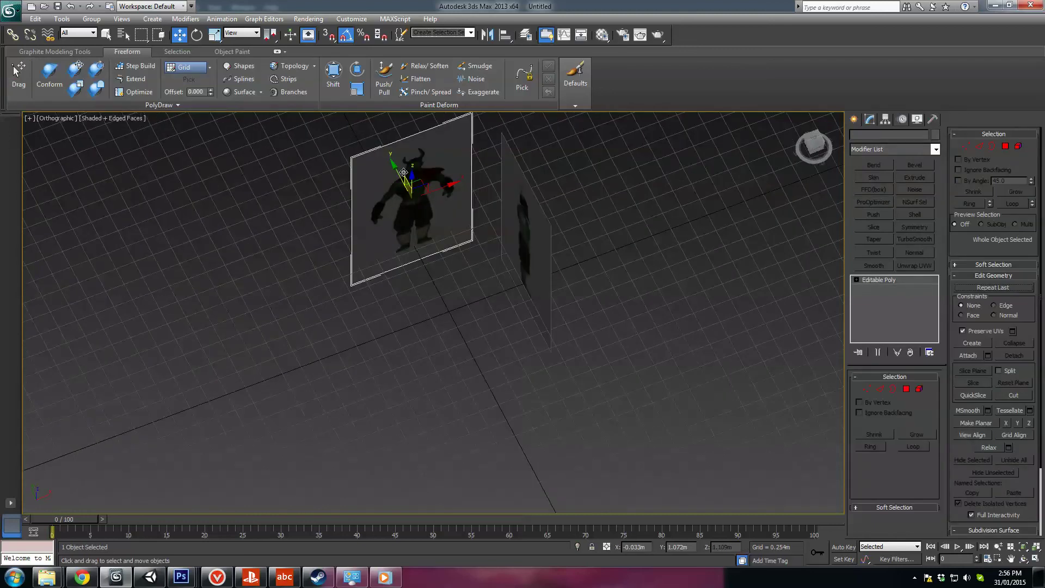
pyautogui.moveTo(393, 176); pyautogui.dragTo(394, 176)
pyautogui.keyDown('alt'); pyautogui.moveTo(479, 266); pyautogui.dragTo(504, 256, button='middle'); pyautogui.keyUp('alt')
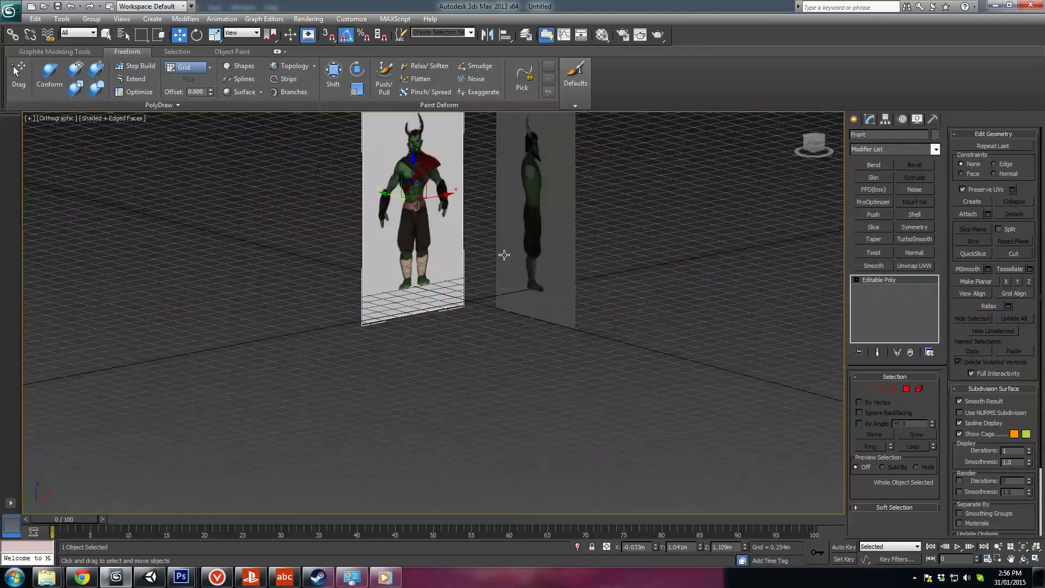
# Check the Front plane in the Front view and set the viewport to Perspective with both reference planes in frame
pyautogui.press('f')
pyautogui.press('z')
pyautogui.scroll(-3, 510, 371)
pyautogui.scroll(2, 487, 311)
pyautogui.moveTo(511, 371); pyautogui.dragTo(501, 330, button='middle')
pyautogui.press('p')
pyautogui.scroll(-3, 407, 351)
# Save the scene in the TutorialFiles folder under a file name combining Goblin-LowPoly, the author's first name and 01, separated by hyphens
pyautogui.hotkey('ctrl', 's')
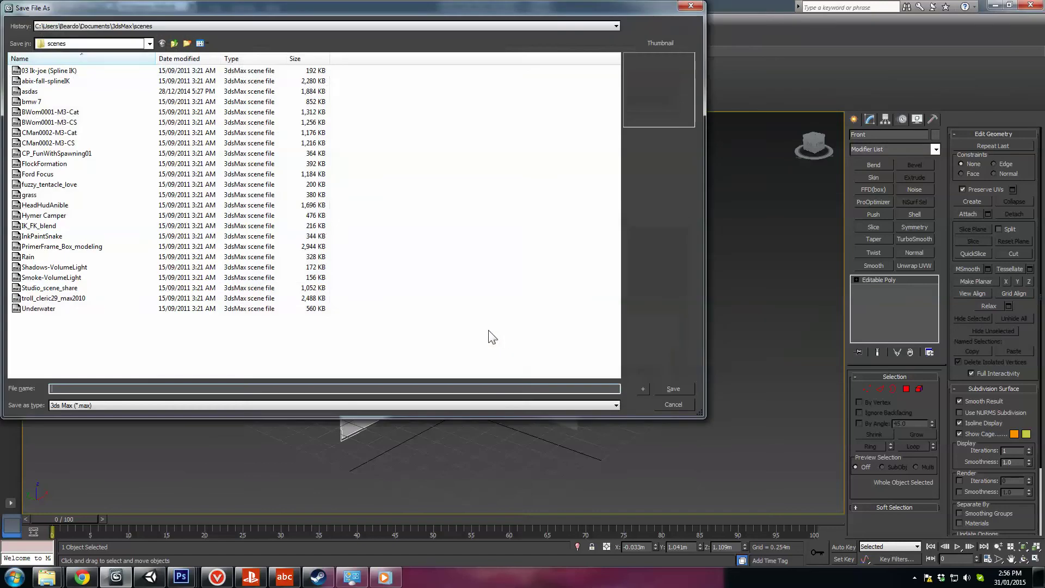
pyautogui.click(111, 26)
pyautogui.click(114, 40)
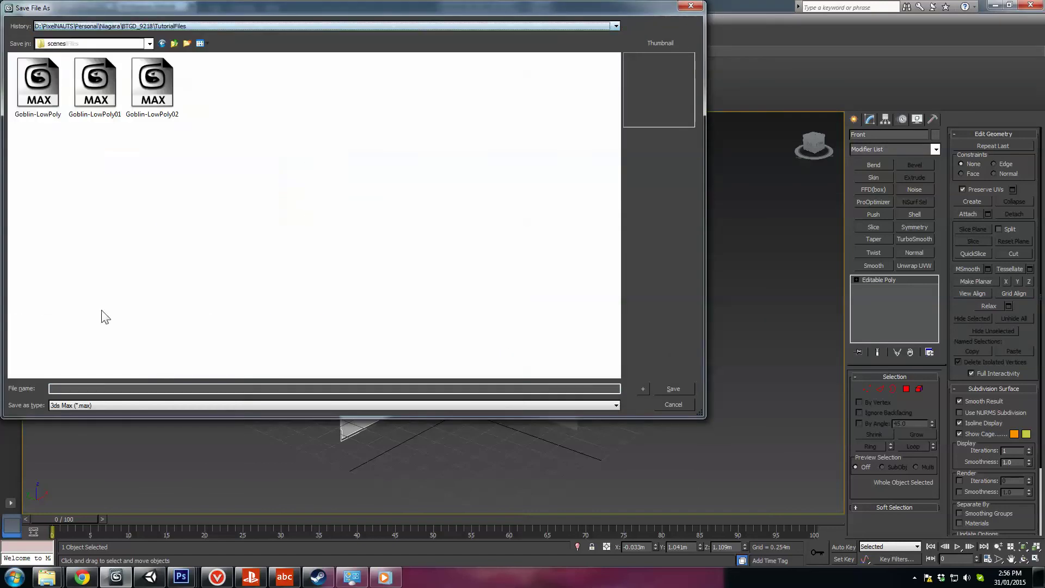
pyautogui.click(152, 84)
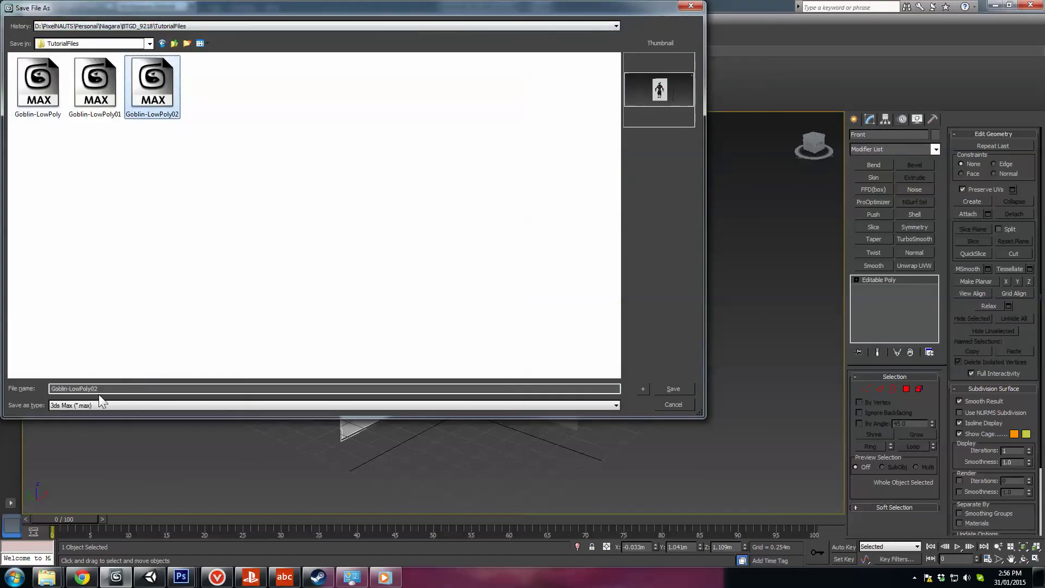
pyautogui.click(128, 388)
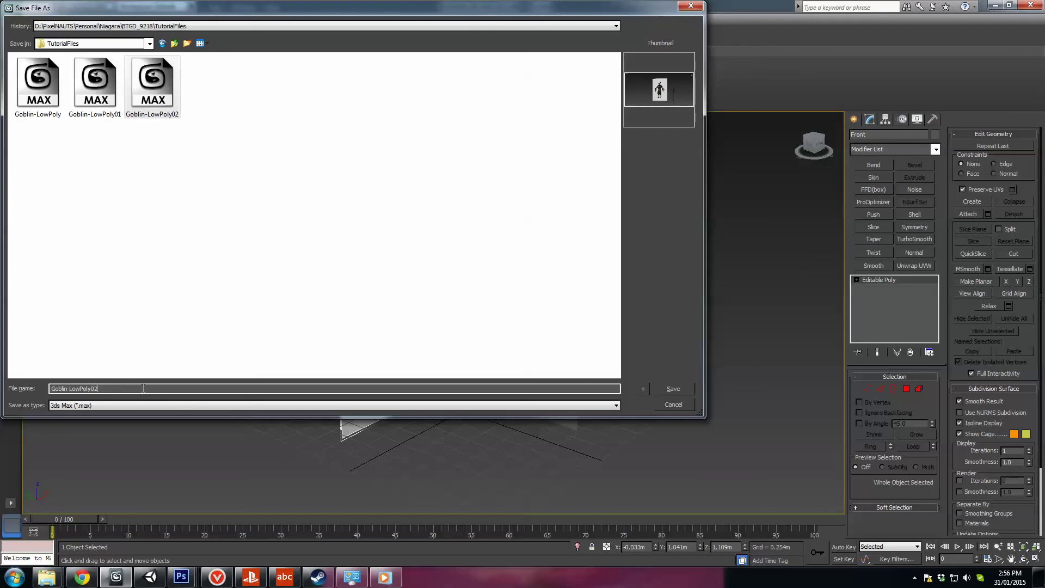
pyautogui.press('BackSpace')
pyautogui.press('BackSpace')
pyautogui.write('-Alex-01')
pyautogui.press('Return')
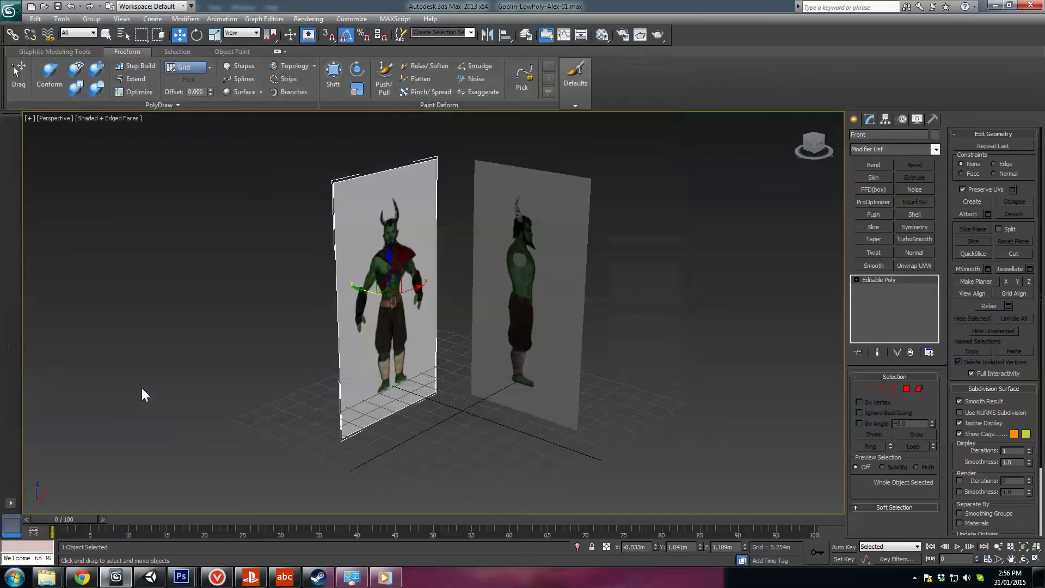
# Select the Side plane and examine the placement of both goblin reference planes around the origin in the Perspective view
pyautogui.keyDown('alt'); pyautogui.moveTo(430, 348); pyautogui.dragTo(479, 355, button='middle'); pyautogui.keyUp('alt')
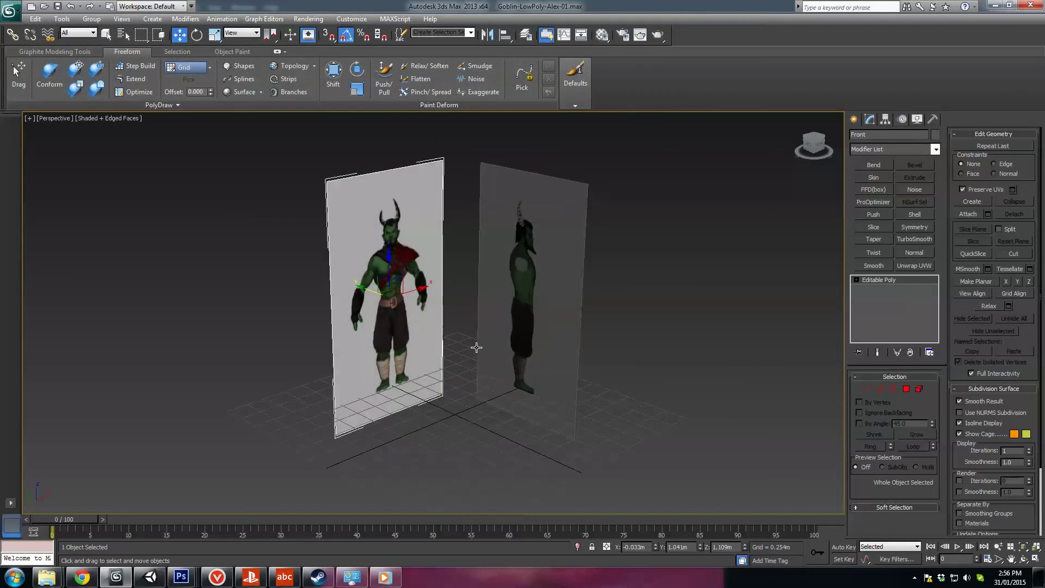
pyautogui.scroll(-3, 440, 313)
pyautogui.scroll(3, 441, 362)
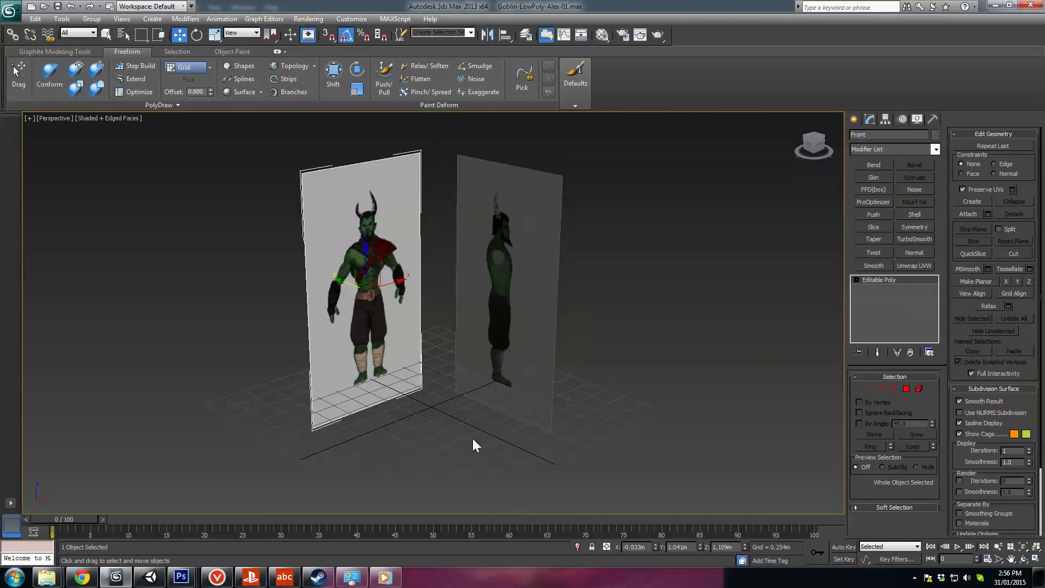
pyautogui.moveTo(476, 404)
pyautogui.keyDown('alt'); pyautogui.mouseDown(button='middle')
pyautogui.moveTo(478, 387)
pyautogui.moveTo(470, 405)
pyautogui.mouseUp(button='middle'); pyautogui.keyUp('alt')
pyautogui.click(516, 299)
pyautogui.moveTo(476, 345); pyautogui.dragTo(504, 383, button='middle')
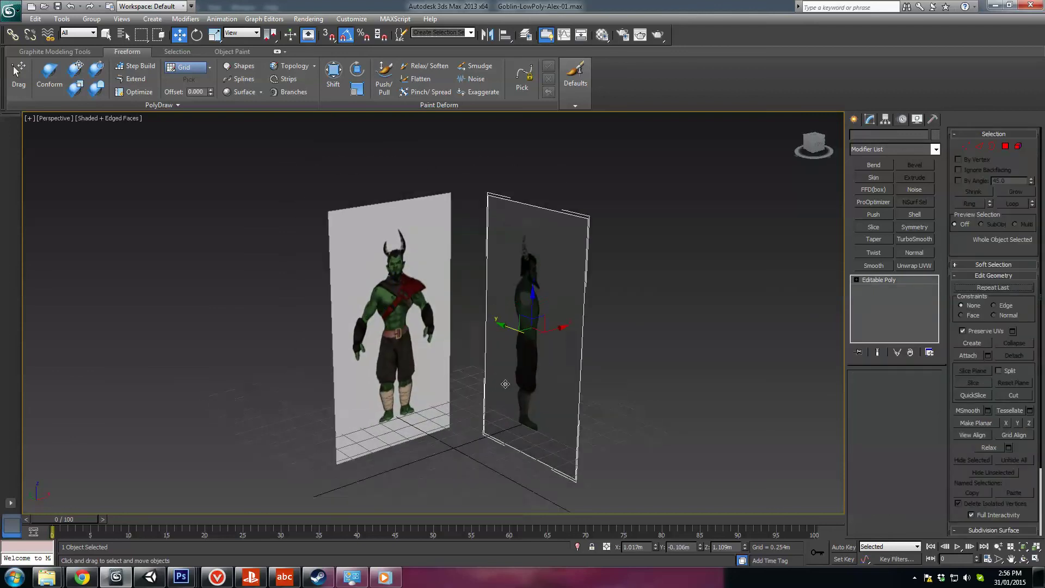
pyautogui.scroll(3, 508, 381)
pyautogui.moveTo(559, 360)
pyautogui.keyDown('alt'); pyautogui.mouseDown(button='middle')
pyautogui.moveTo(561, 377)
pyautogui.moveTo(542, 353)
pyautogui.mouseUp(button='middle'); pyautogui.keyUp('alt')
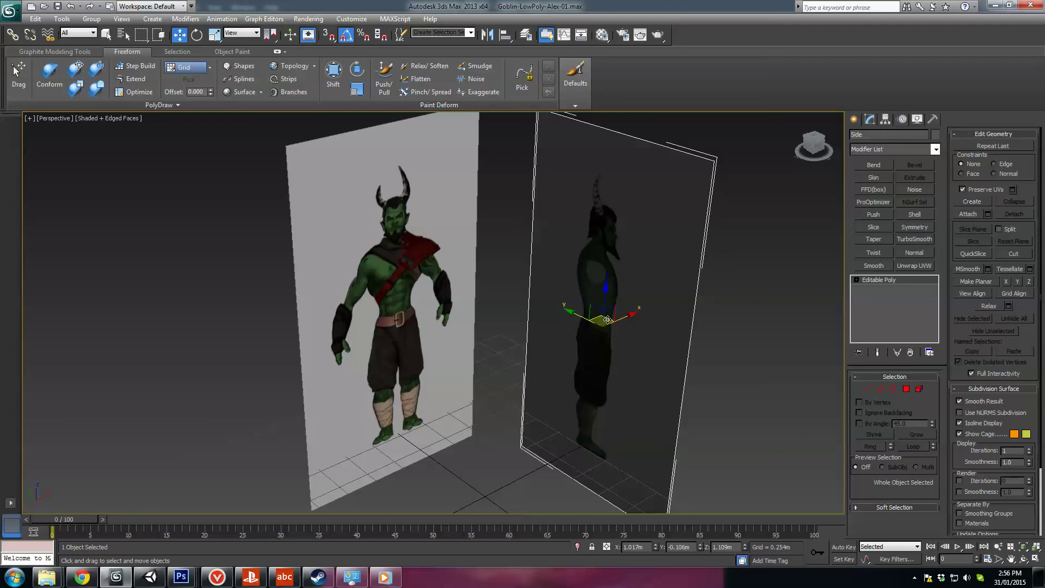
pyautogui.moveTo(608, 318); pyautogui.dragTo(639, 321)
pyautogui.moveTo(583, 383); pyautogui.dragTo(519, 362, button='middle')
pyautogui.scroll(-3, 599, 354)
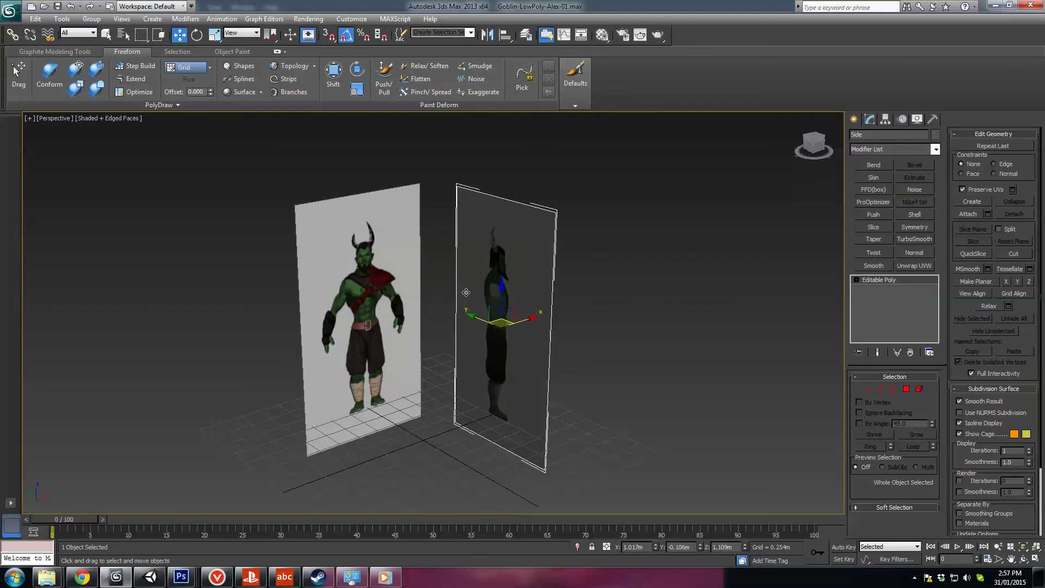
pyautogui.moveTo(562, 354); pyautogui.dragTo(564, 346, button='middle')
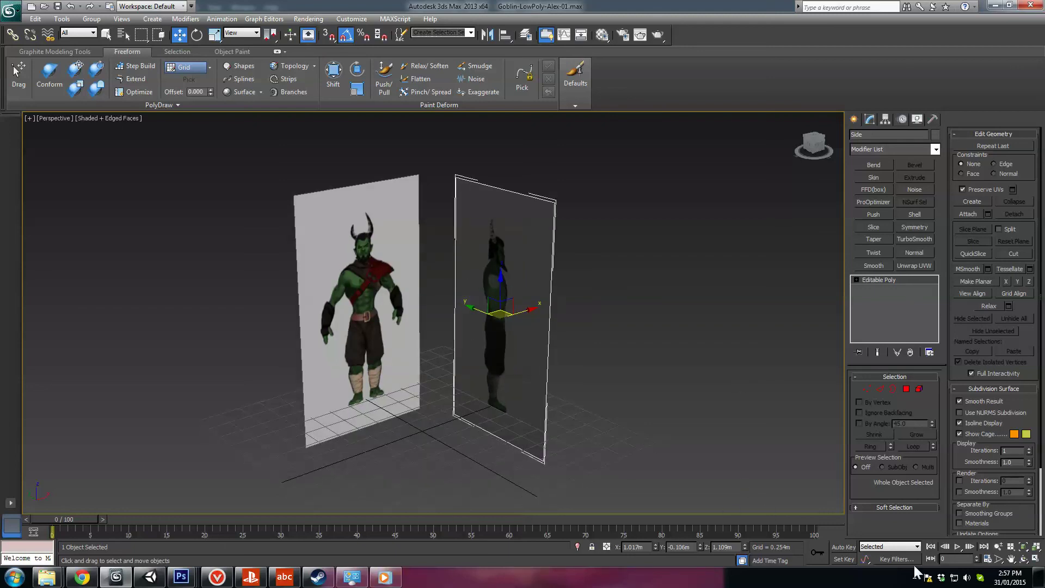